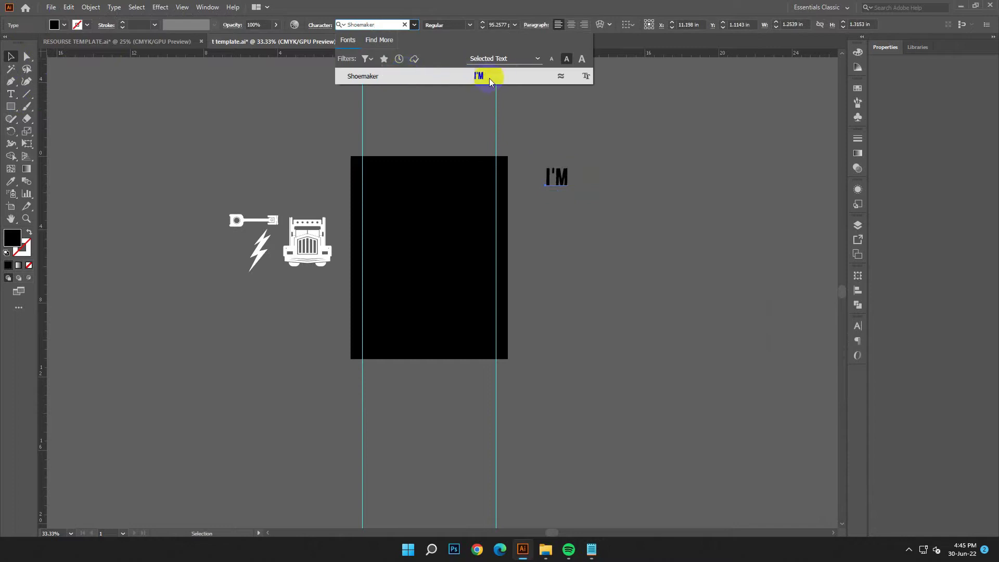
Fill the "I'M" text with white (FFFFFF).
double_click(12, 239)
drag(192, 230, 143, 200)
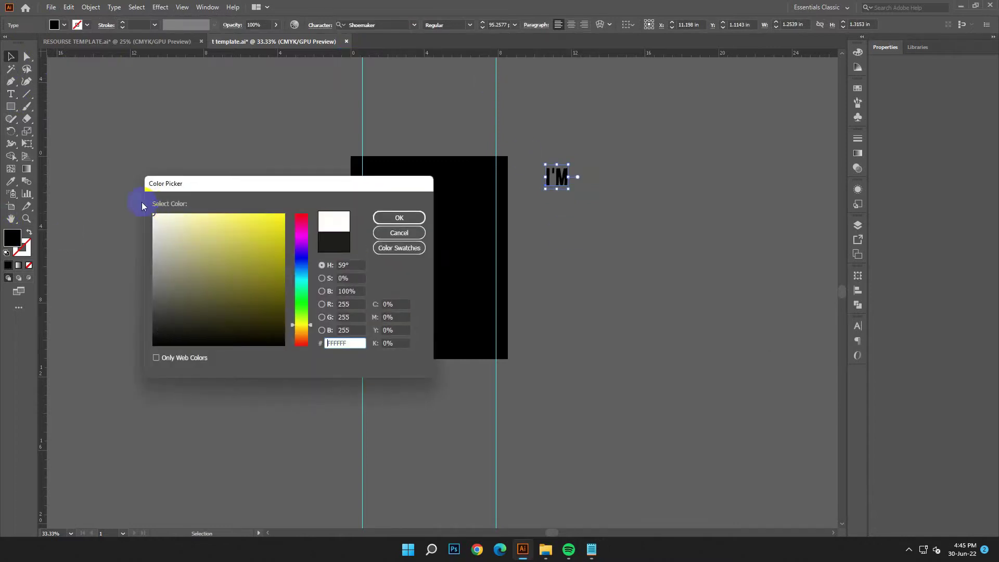
click(399, 216)
click(423, 268)
Move the connecting rod graphic onto the black artboard so its outer end meets the left guide.
drag(269, 228, 408, 225)
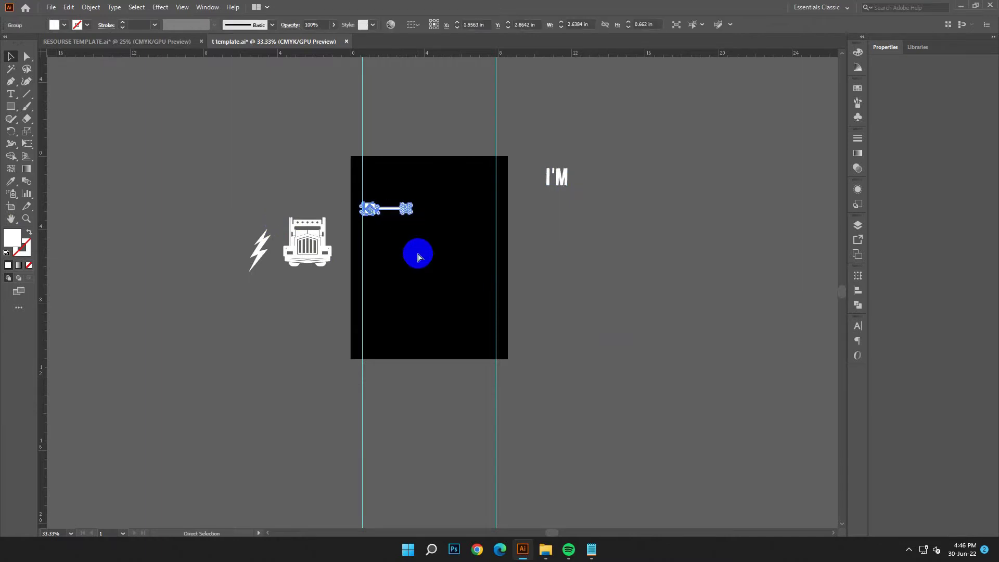
key(ctrl+plus)
drag(558, 337, 445, 290)
click(445, 291)
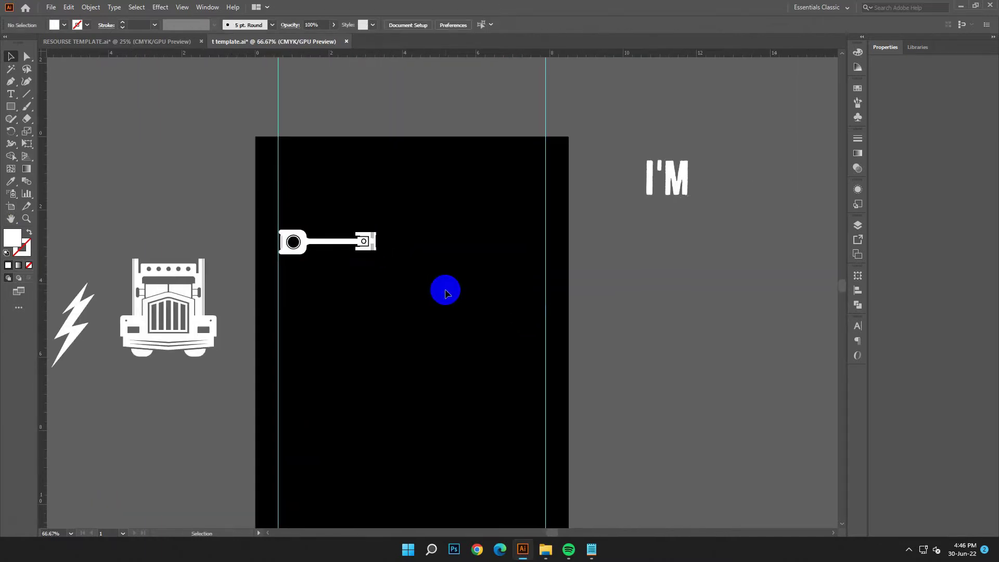
Reflect a copy of the connecting rod across the vertical axis and move it against the right guide.
click(377, 241)
right_click(377, 241)
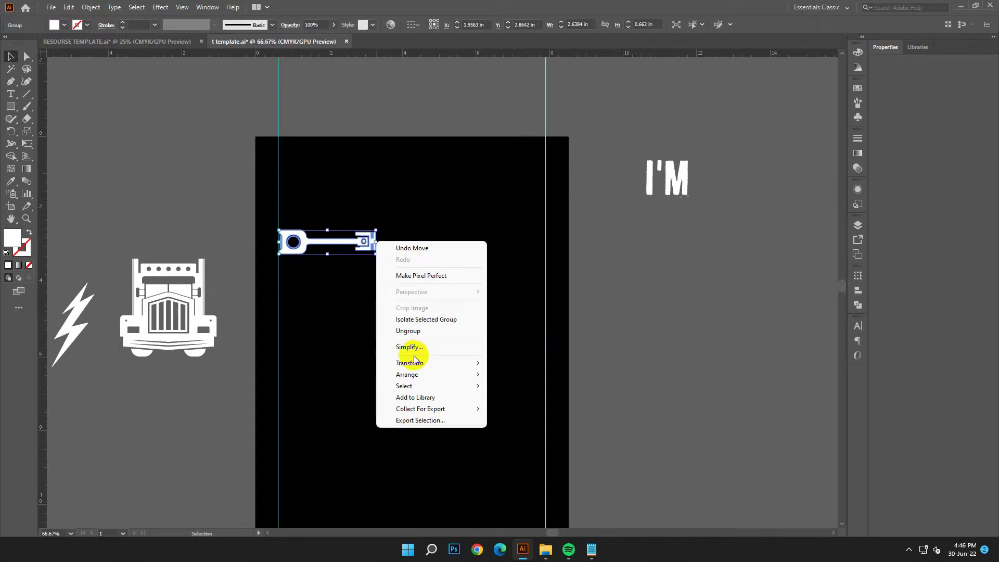
mouse_move(417, 363)
click(510, 401)
click(639, 378)
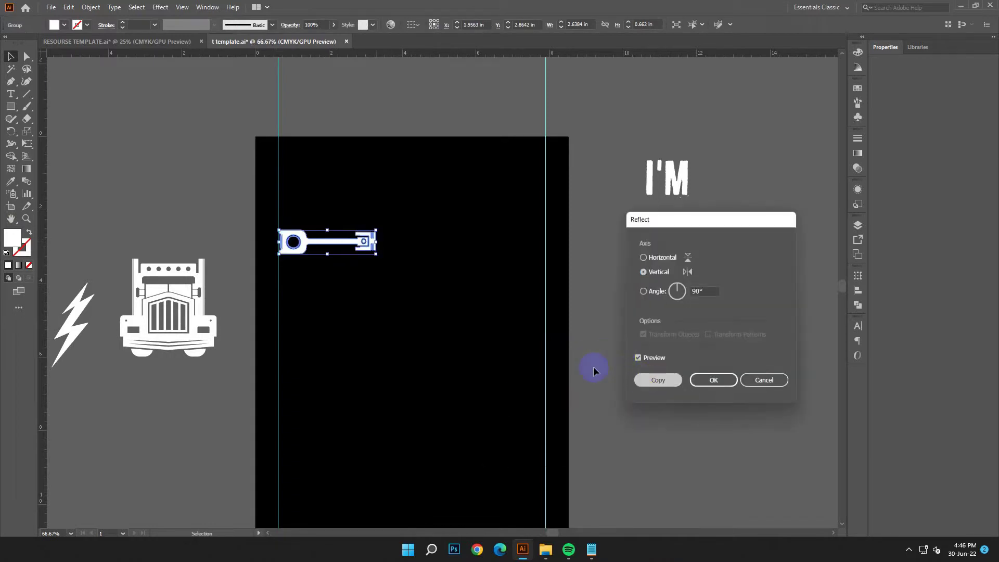
shift+click(355, 255)
drag(355, 259, 522, 255)
Place the "I'M" text between the two rods at about 120 pt, with centred paragraph alignment and horizontally centred on the artboard.
drag(675, 178, 418, 200)
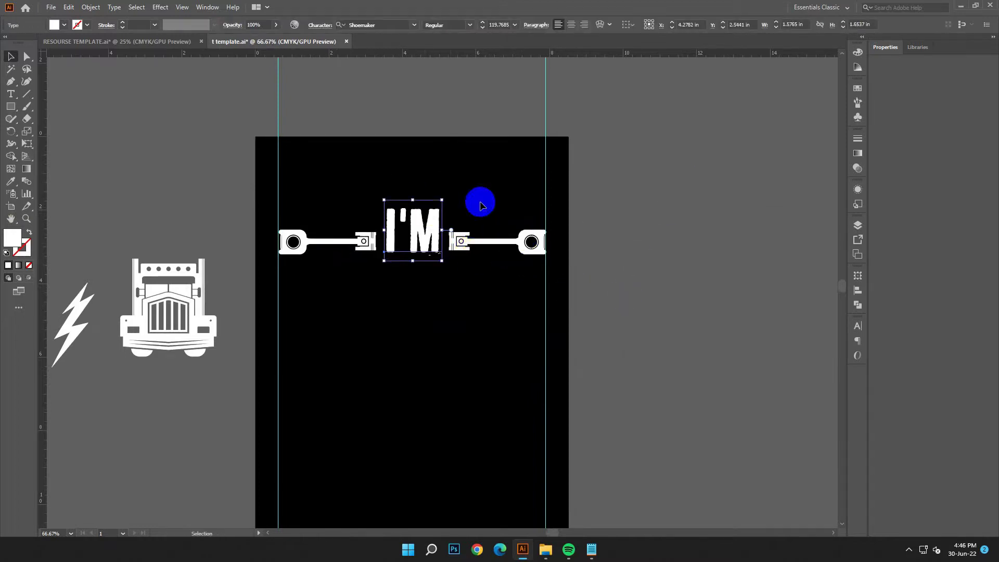
click(569, 25)
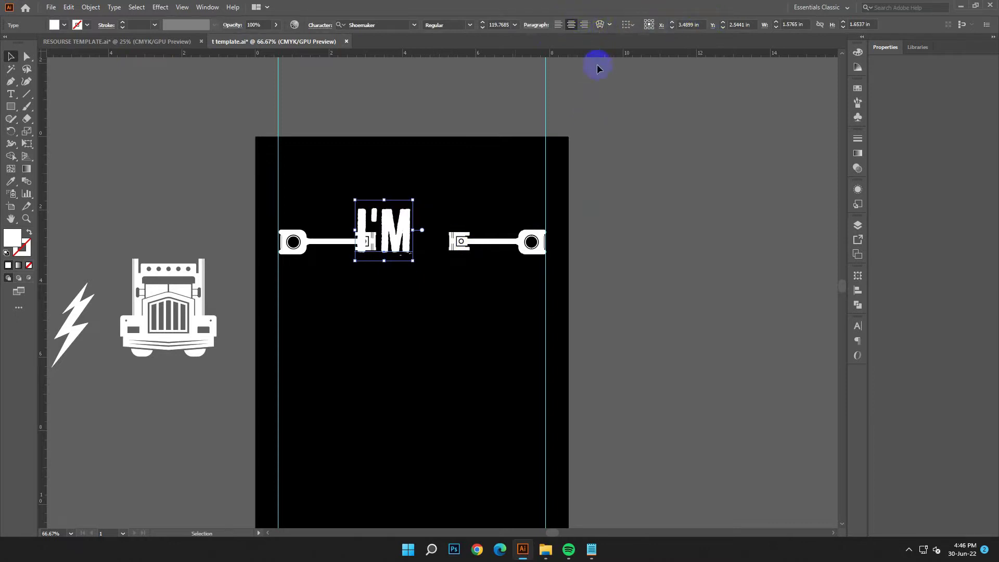
click(626, 25)
click(640, 59)
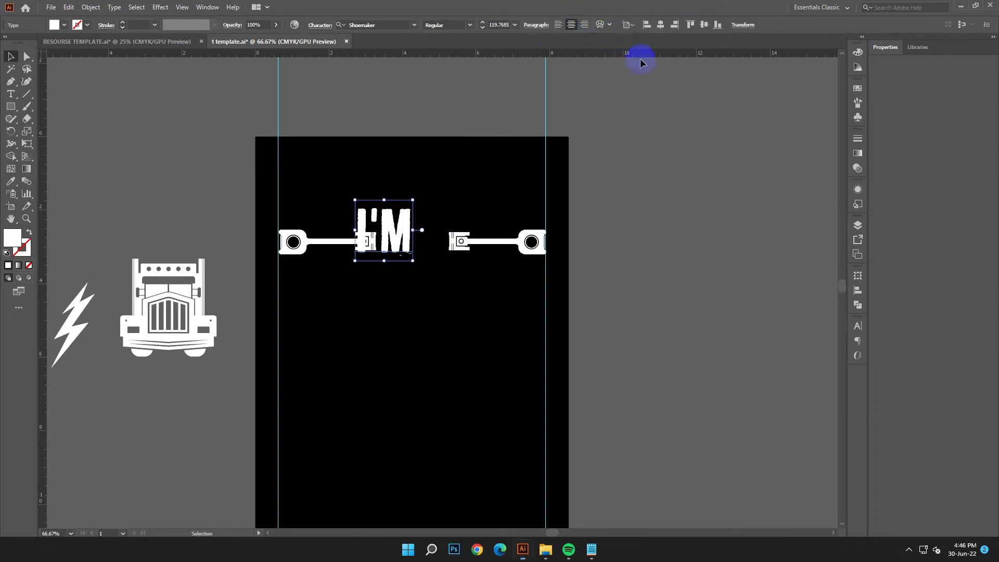
click(652, 24)
click(627, 286)
Switch to Notepad, copy the line "NOT CRAZY", and minimize the text document.
scroll(627, 287, down, 1)
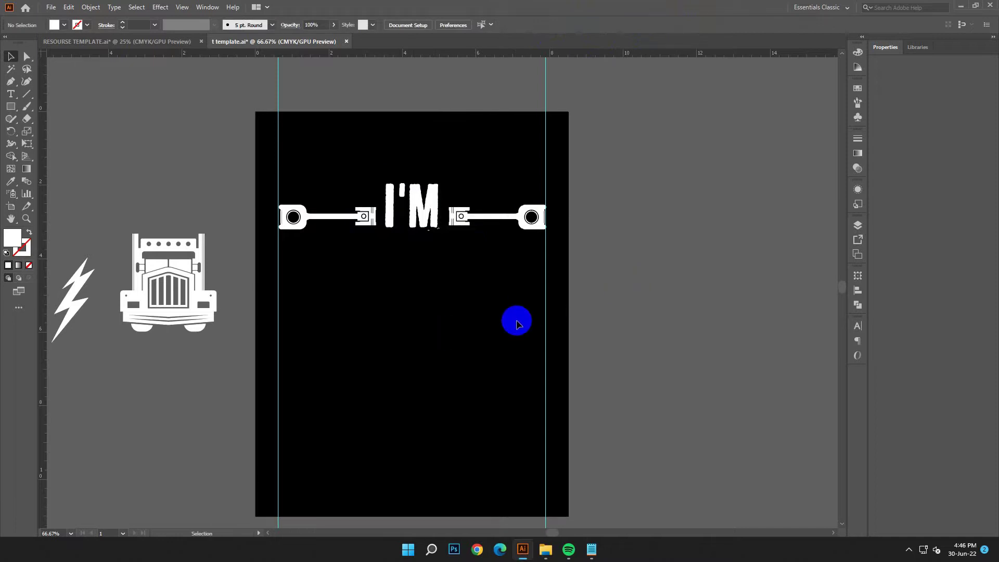
click(591, 549)
drag(698, 249, 649, 247)
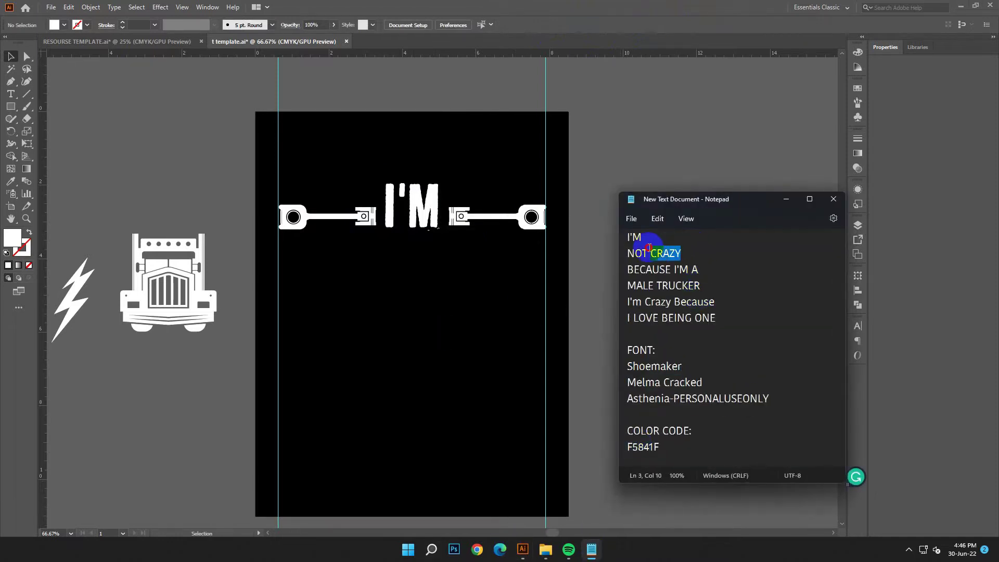
right_click(647, 254)
click(652, 311)
click(786, 200)
Add a text object beside the artboard, enlarge it to about 76 pt, and replace its placeholder with "NOT CRAZY".
click(10, 95)
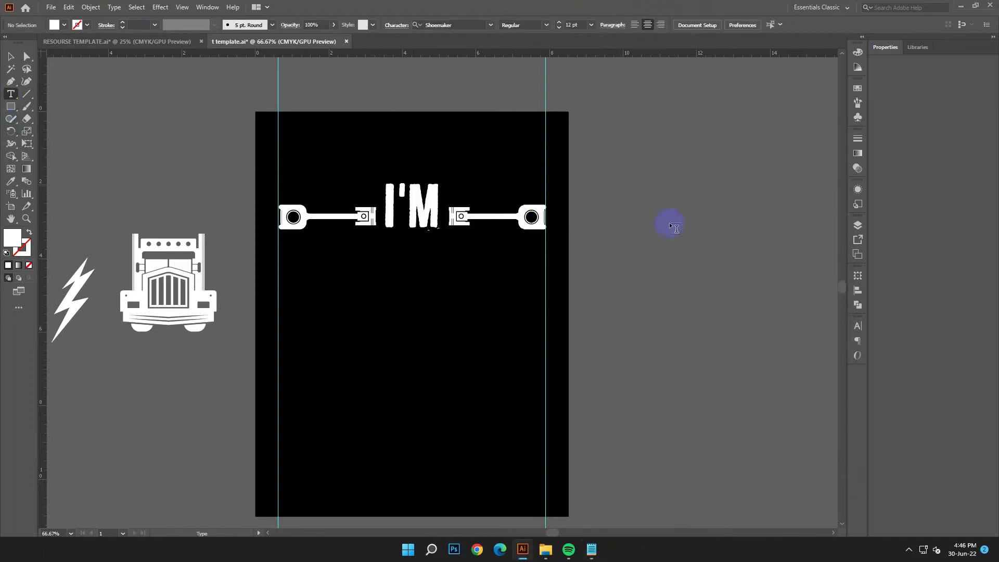
click(596, 189)
click(9, 57)
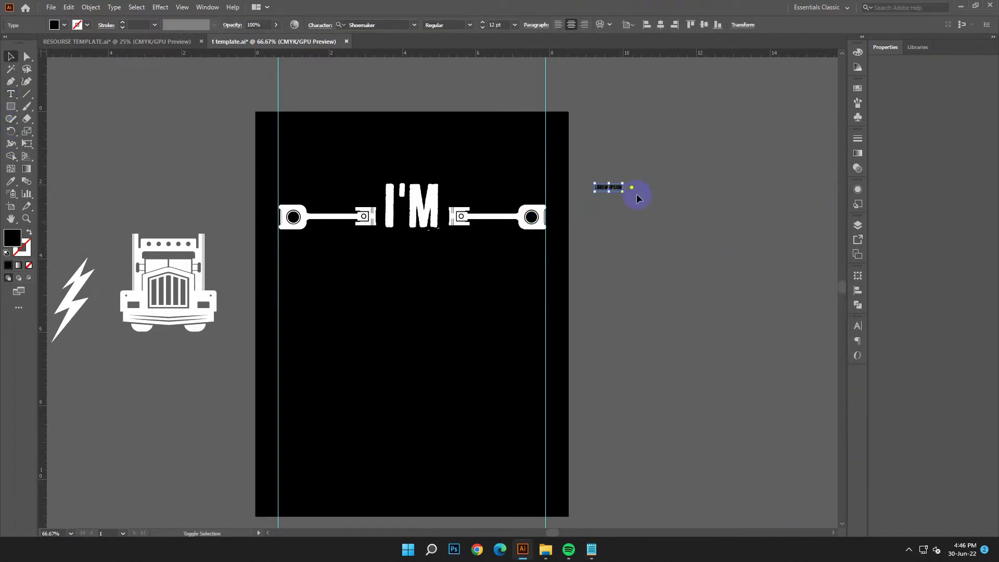
drag(623, 191, 771, 223)
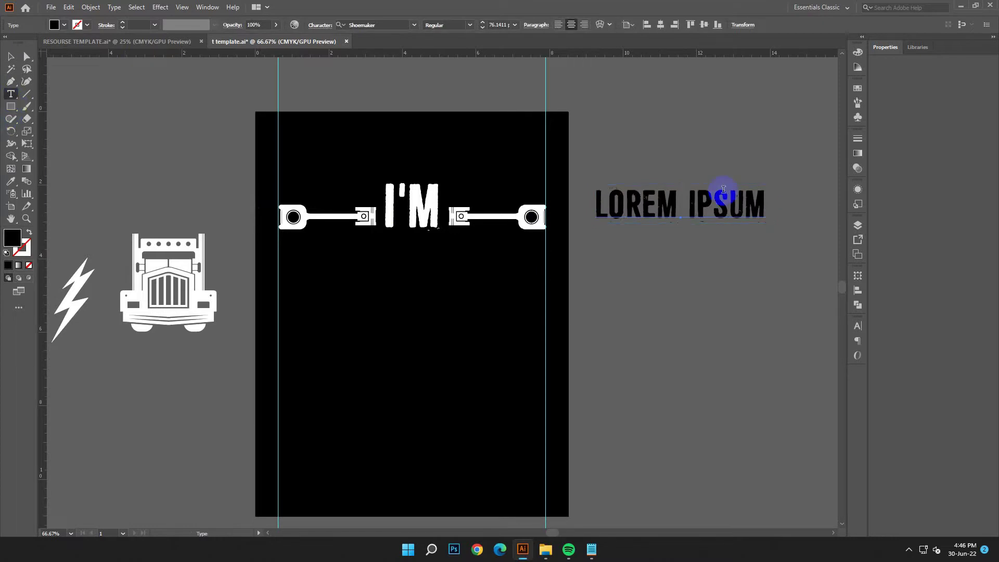
key(ctrl+a)
click(68, 7)
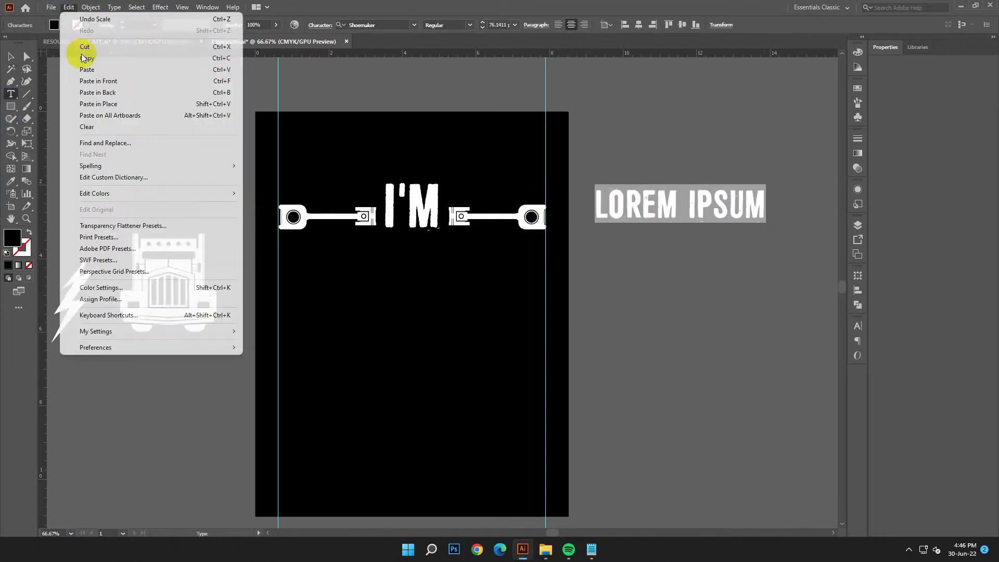
click(73, 69)
key(Escape)
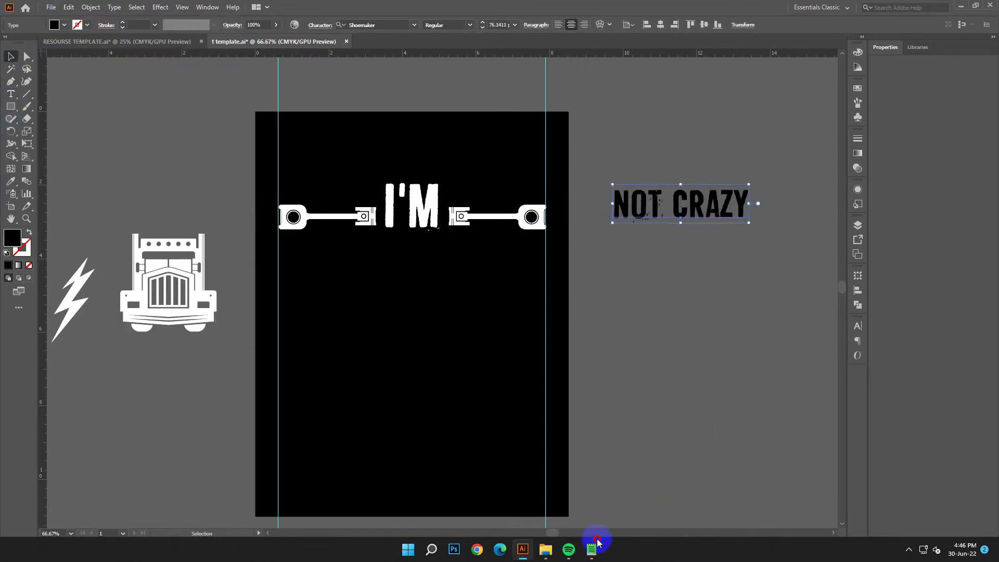
Copy the font name from the Notepad list and set the "NOT CRAZY" text to Melma Cracked.
click(598, 543)
drag(704, 383, 548, 384)
right_click(663, 384)
click(685, 230)
click(792, 195)
right_click(361, 25)
click(385, 67)
click(493, 77)
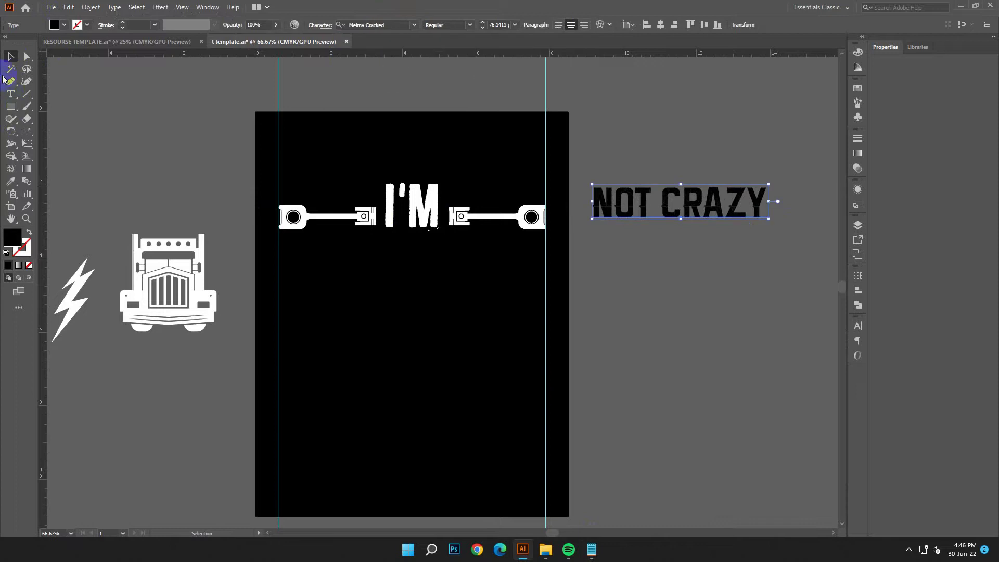
Fill "NOT CRAZY" with white (FFFFFF) and scale it to about 117 pt below "I'M", spanning the two guides.
double_click(14, 241)
drag(161, 240, 144, 210)
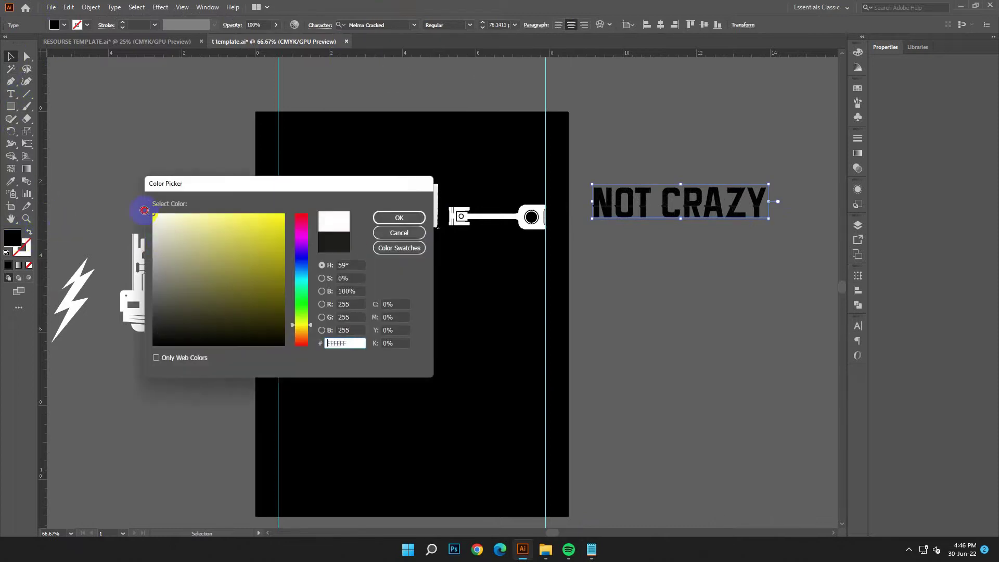
click(394, 216)
drag(692, 216, 380, 265)
drag(454, 268, 549, 298)
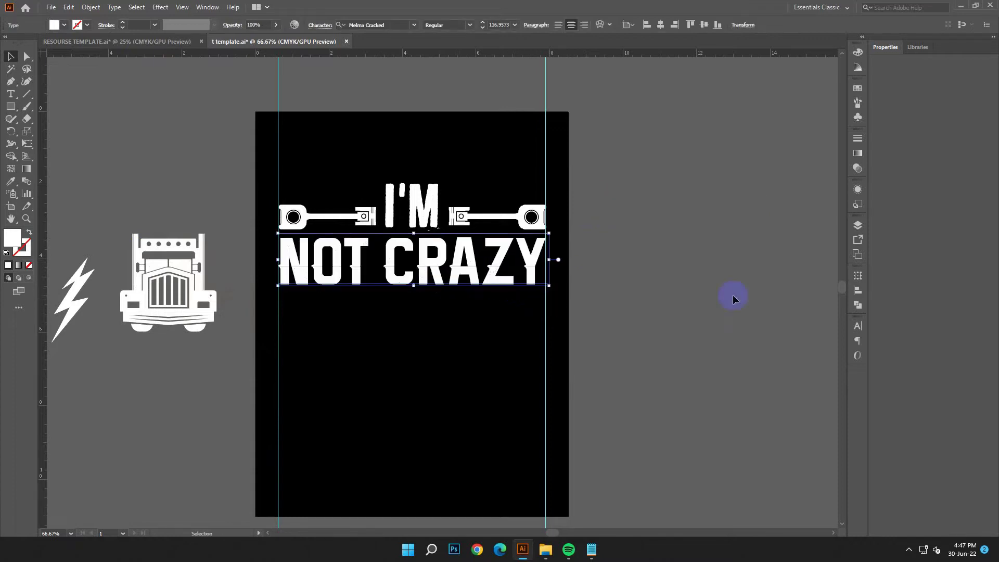
Try to unite the "NOT CRAZY" text with the Pathfinder Unite mode.
click(858, 305)
click(736, 299)
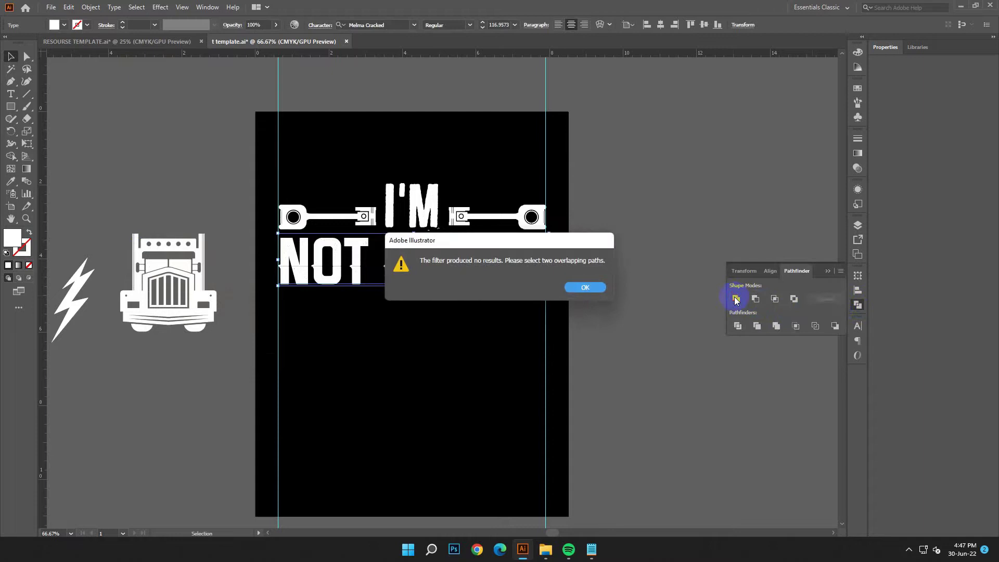
click(582, 288)
Expand the "NOT CRAZY" text into vector shapes.
click(106, 7)
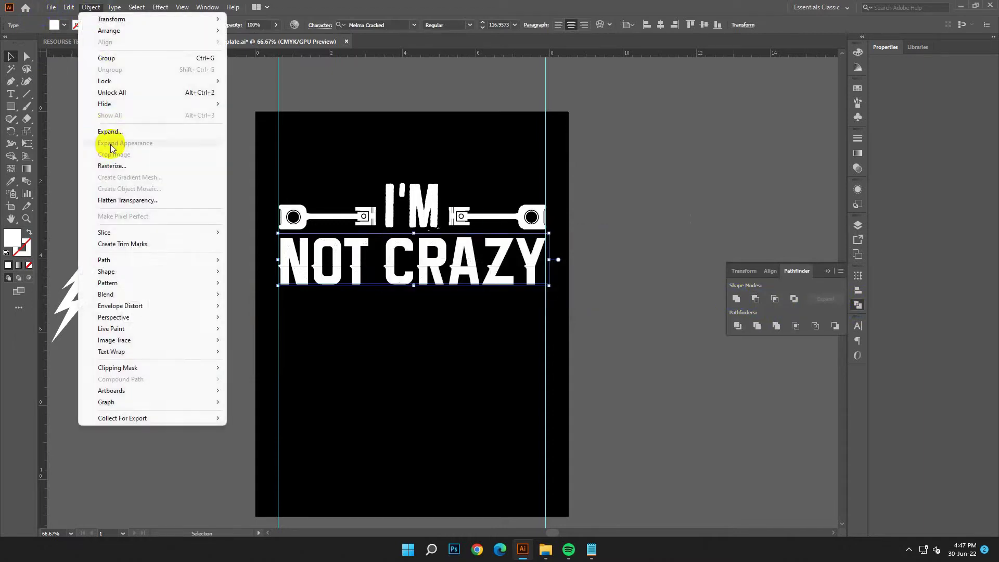
click(101, 136)
click(476, 337)
click(591, 365)
click(453, 272)
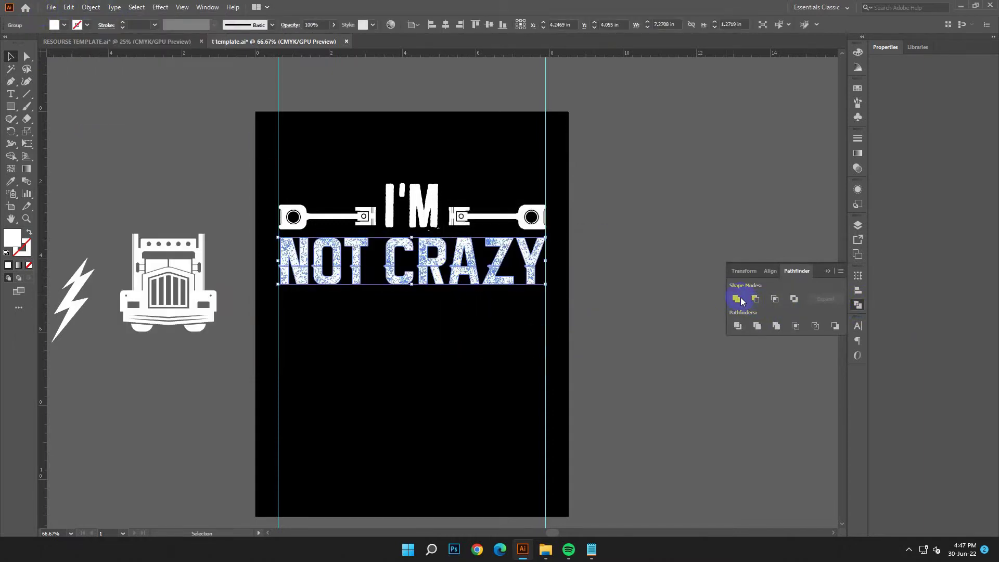
click(681, 296)
Nudge the "NOT CRAZY" lettering slightly up toward "I'M" and close the Pathfinder options.
scroll(655, 321, down, 5)
scroll(653, 321, up, 3)
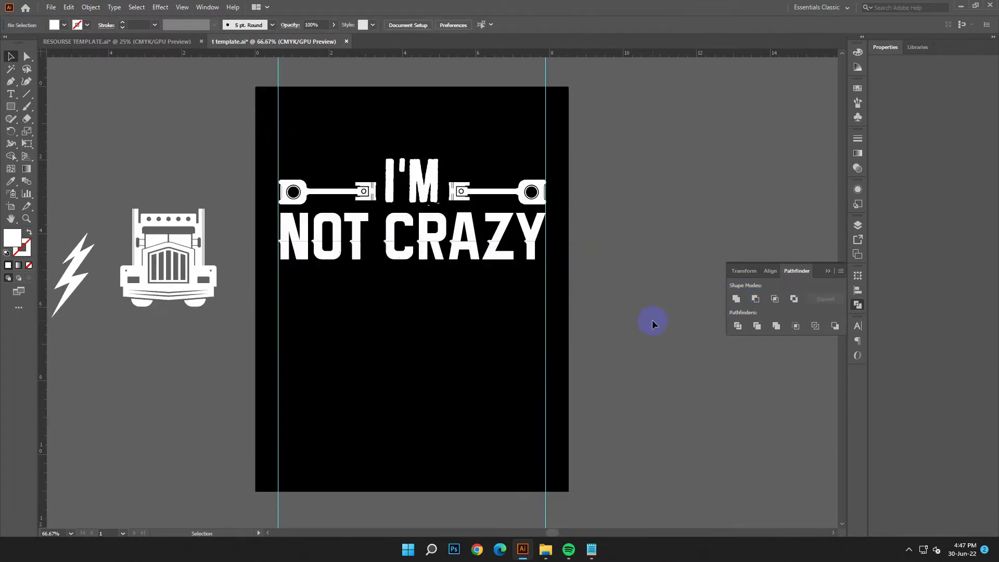
click(453, 240)
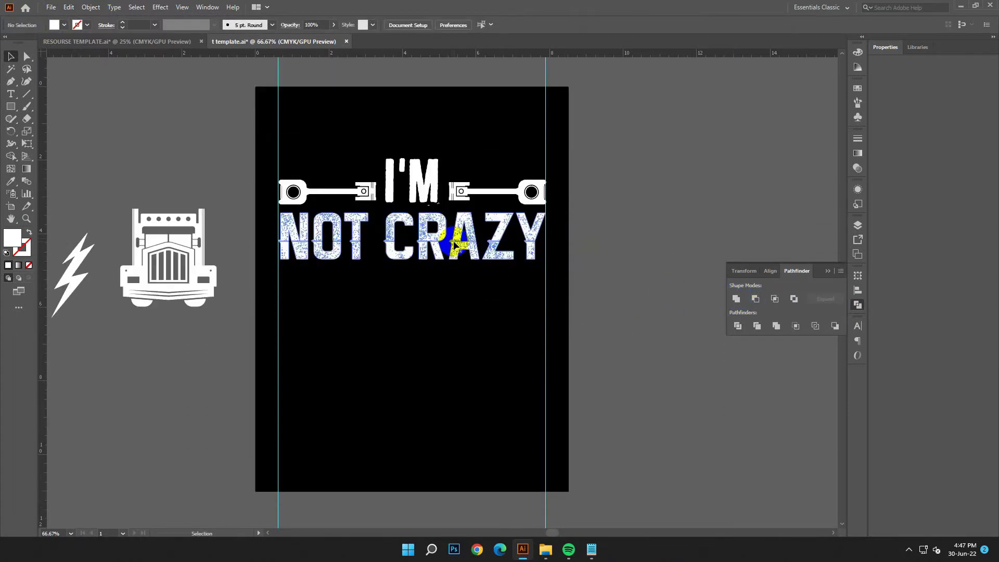
click(562, 291)
click(859, 305)
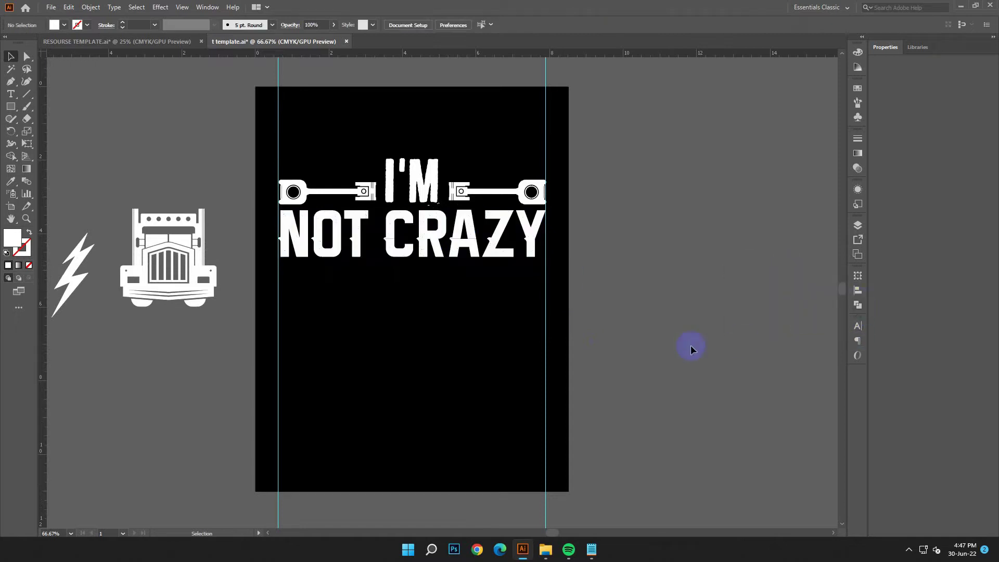
scroll(552, 391, down, 2)
scroll(572, 377, left, 2)
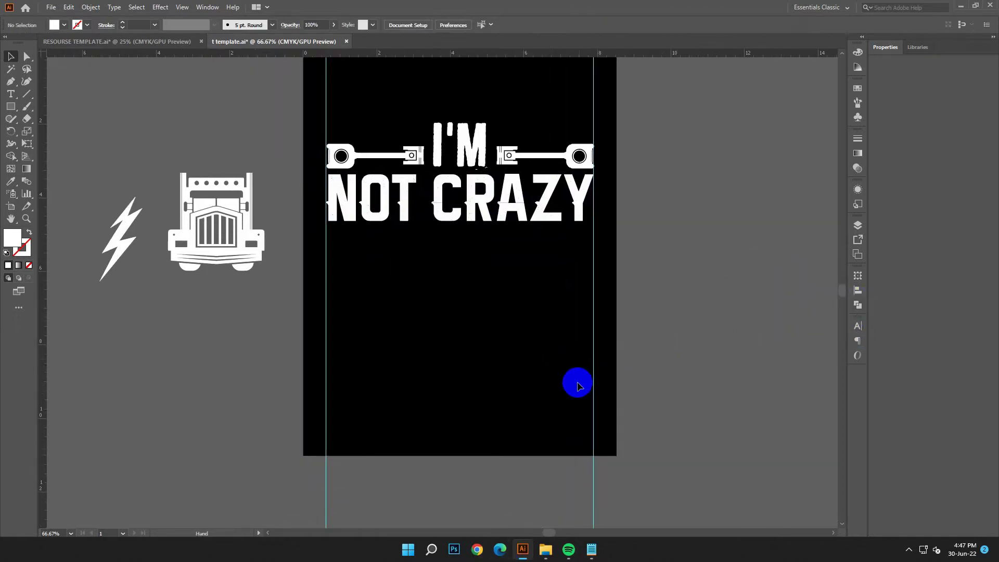
mouse_move(583, 542)
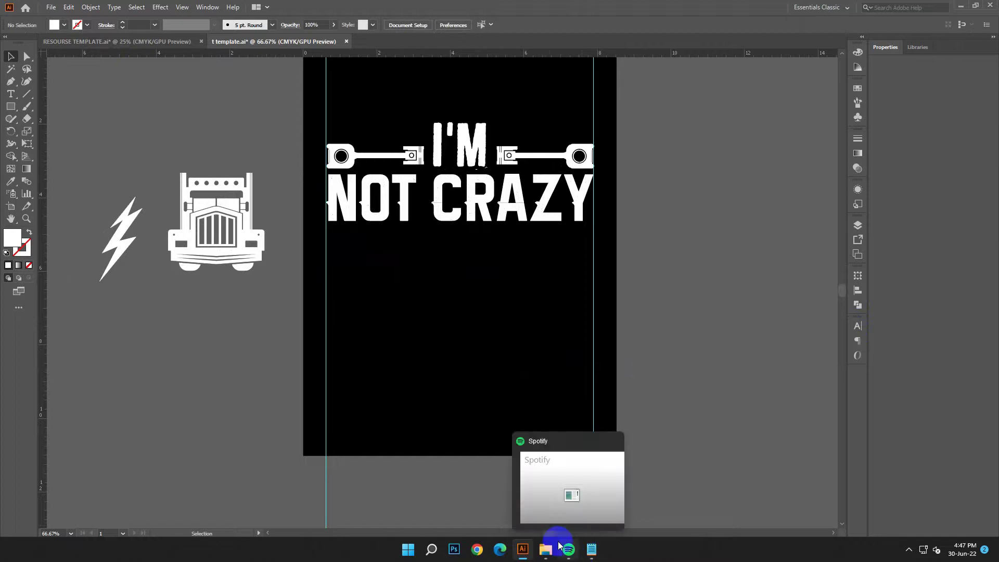
click(599, 550)
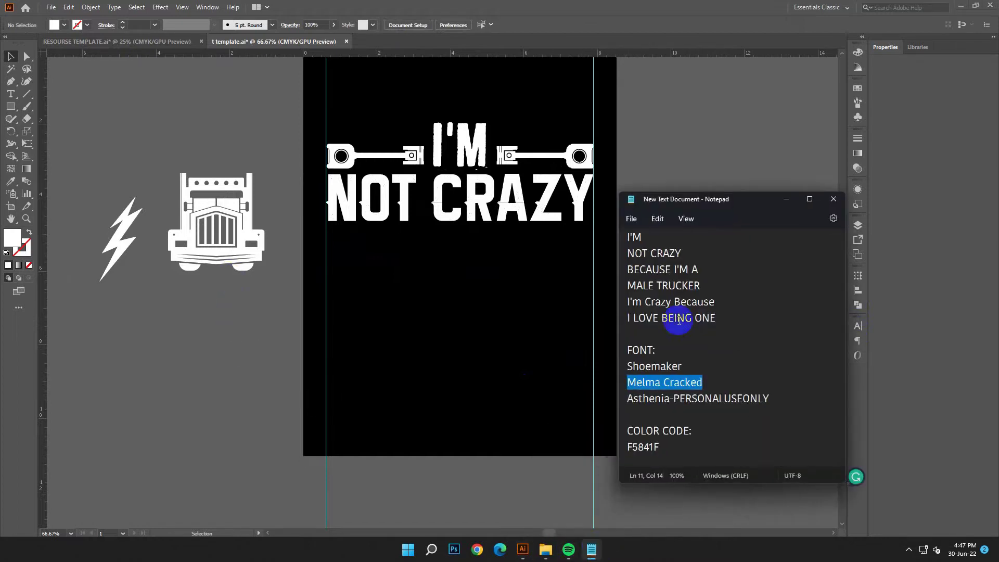
click(566, 274)
click(509, 212)
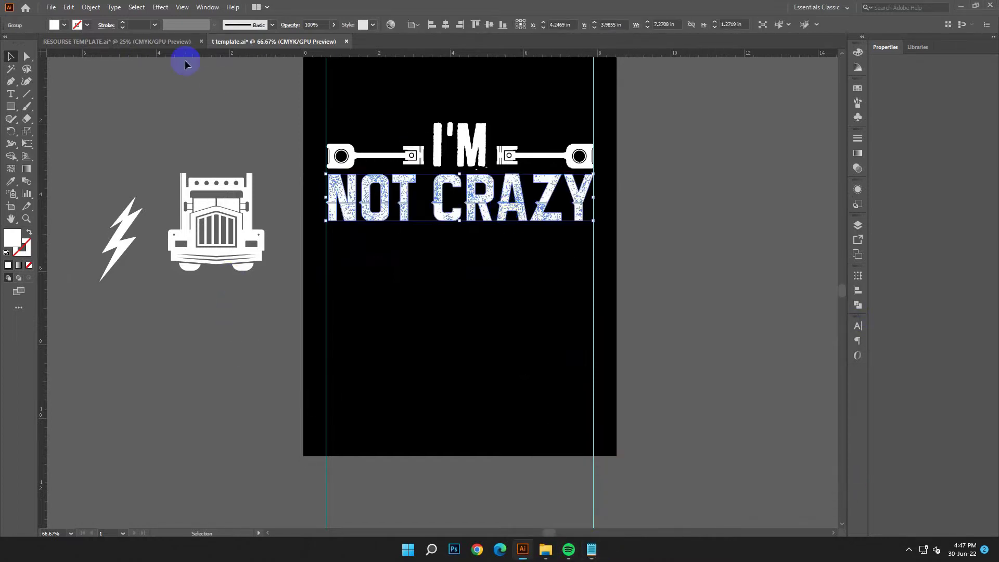
Switch to Notepad, copy the line "BECAUSE I'M A", and minimize the text document.
click(591, 550)
click(739, 383)
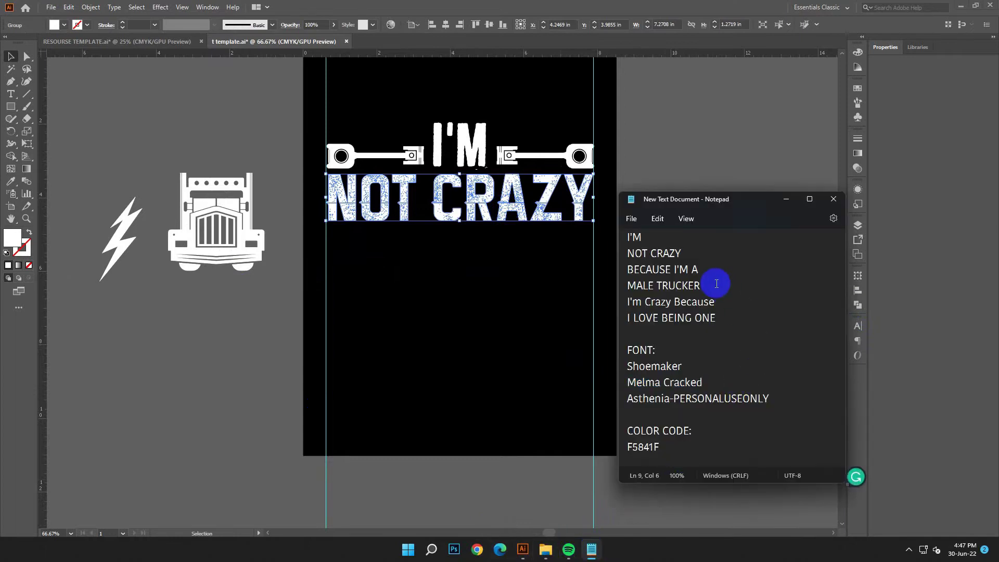
drag(703, 269, 578, 275)
right_click(636, 270)
click(685, 315)
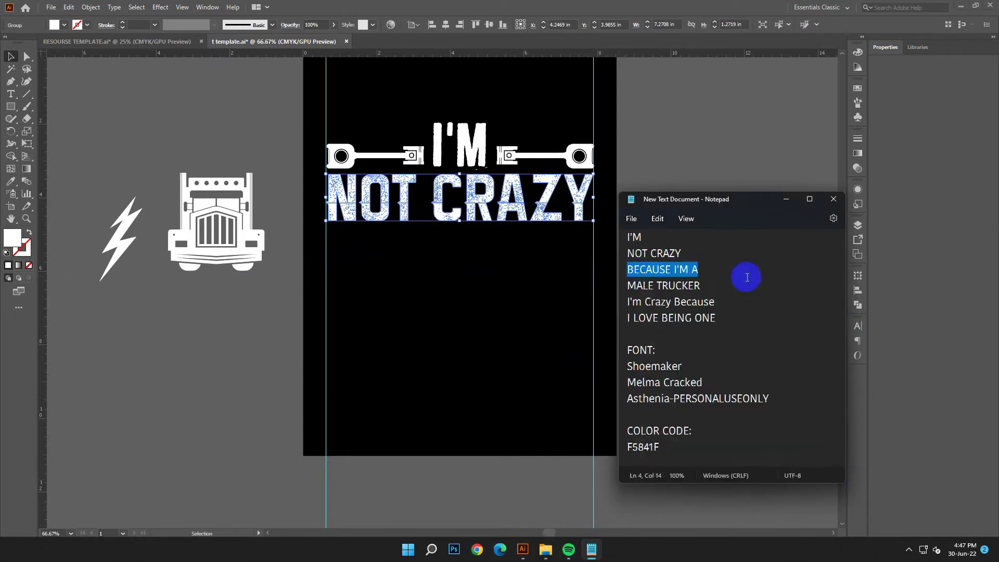
click(785, 200)
Add a text object beside the artboard, enlarge it to about 28 pt, and replace its placeholder with "BECAUSE I'M A".
click(14, 97)
click(696, 216)
click(12, 61)
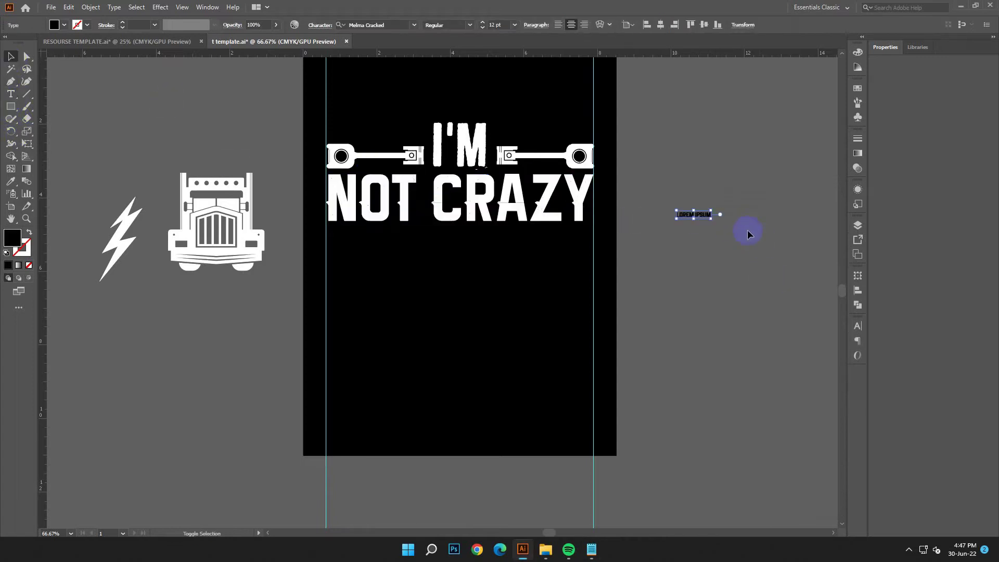
drag(758, 304, 587, 306)
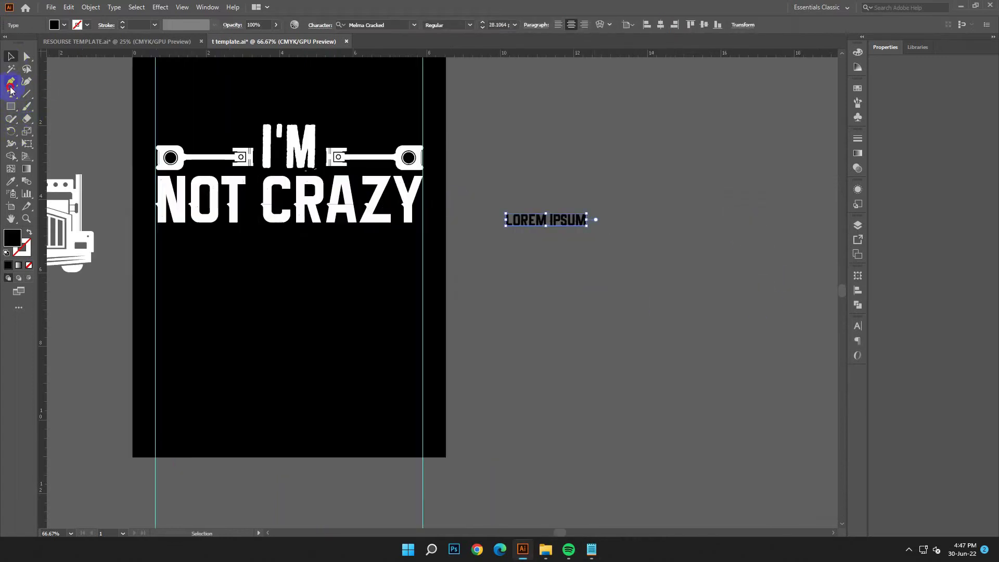
drag(587, 219, 372, 214)
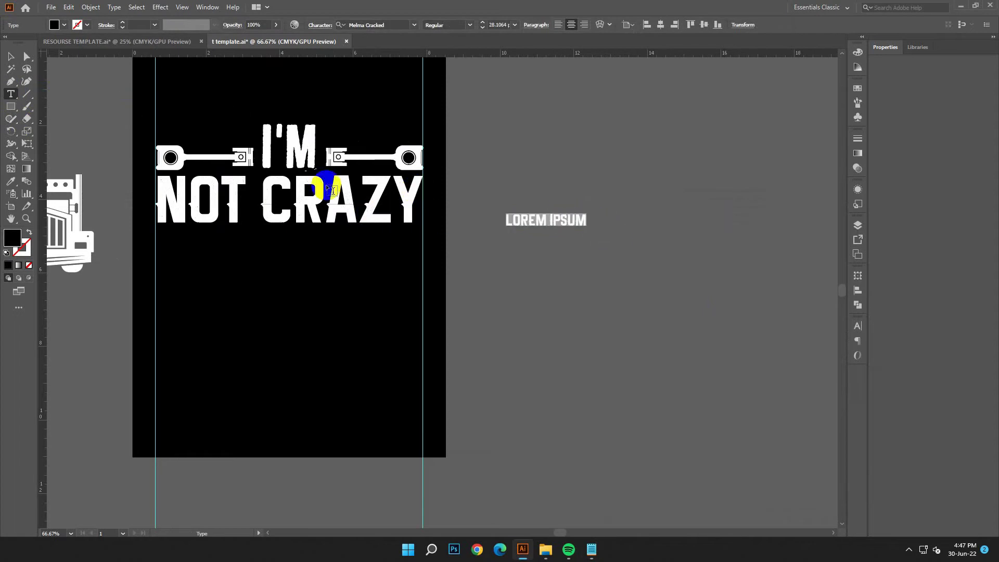
click(68, 7)
click(78, 69)
click(12, 60)
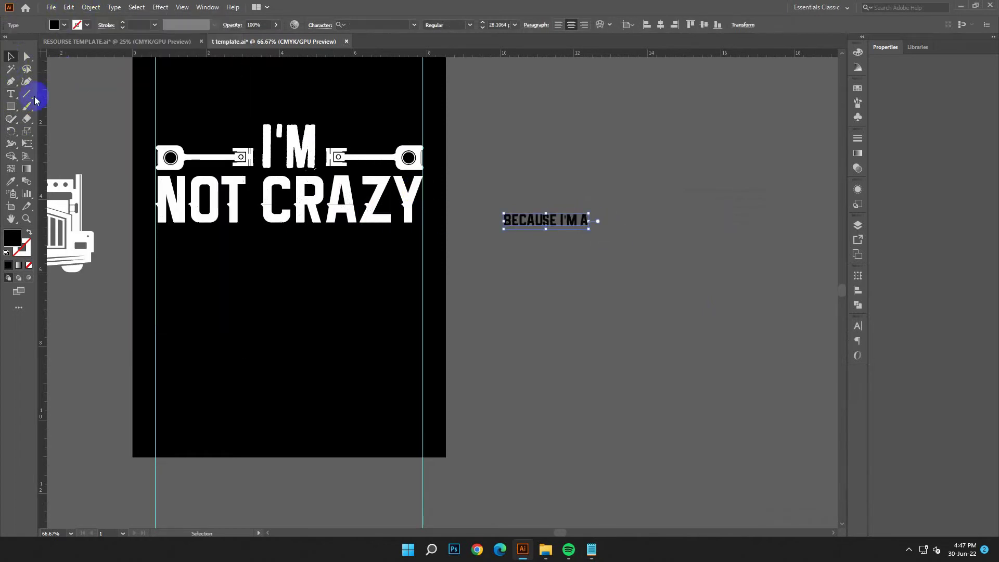
Copy the font name Shoemaker from the Notepad list and apply that font to the "BECAUSE I'M A" text.
click(600, 547)
drag(673, 382, 636, 382)
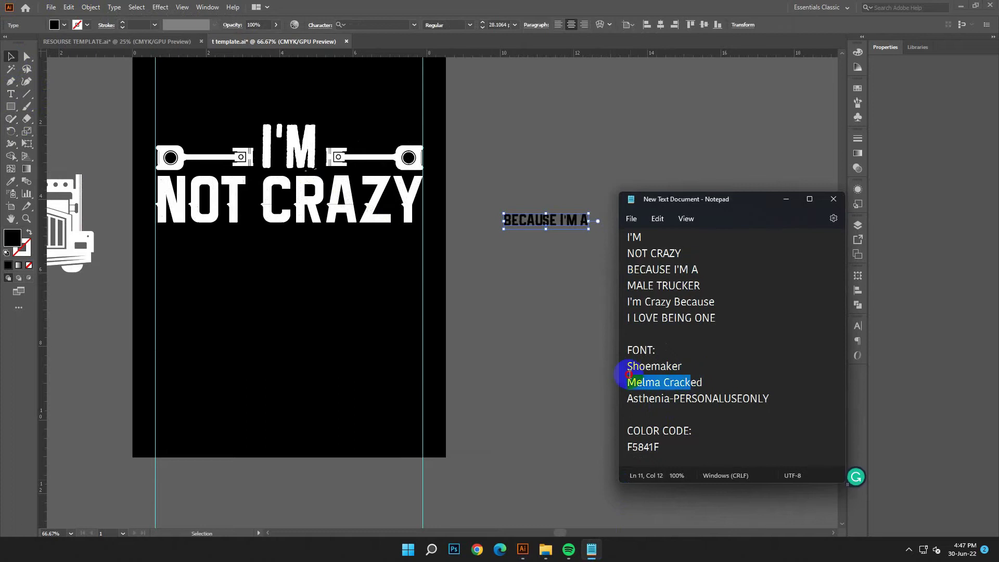
drag(694, 364, 627, 366)
right_click(669, 367)
click(698, 224)
click(786, 199)
click(380, 24)
right_click(385, 24)
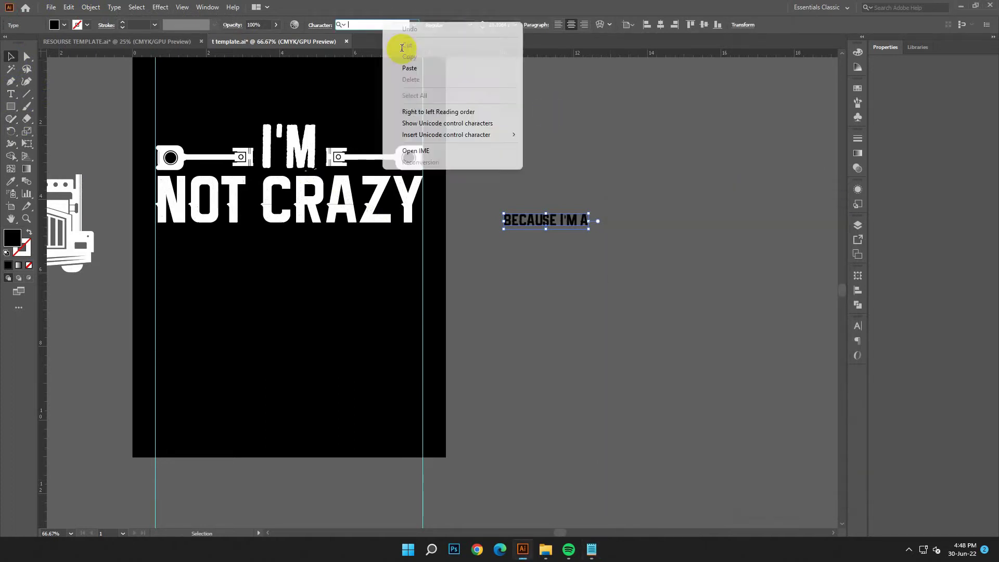
click(411, 67)
click(461, 68)
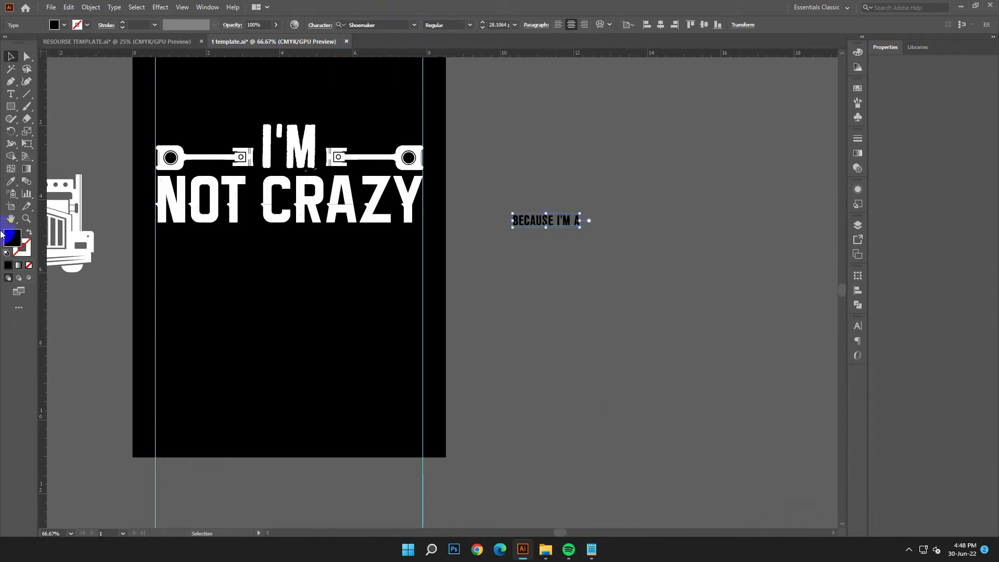
Fill the "BECAUSE I'M A" text with white (FFFFFF).
double_click(13, 242)
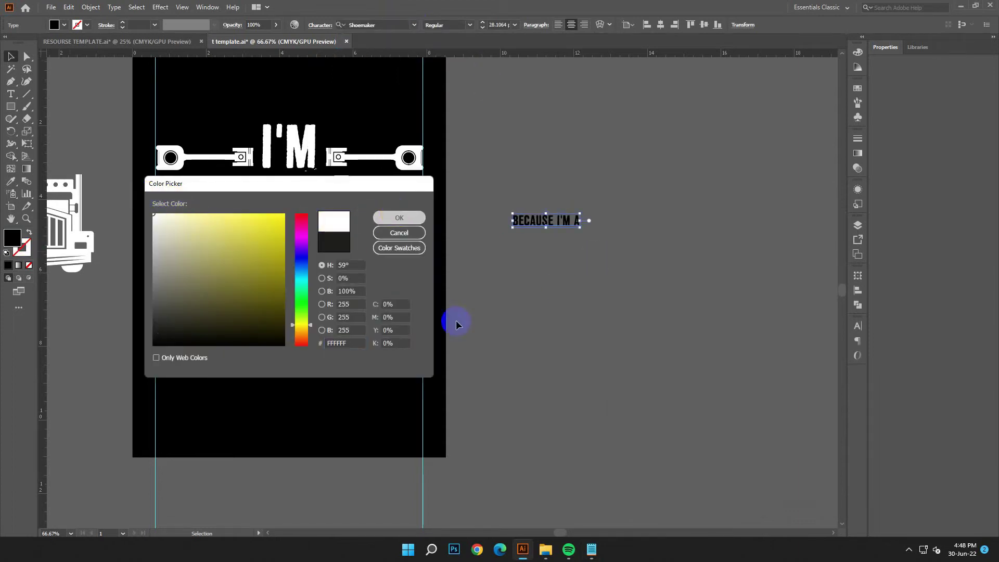
click(398, 217)
click(659, 319)
Move "BECAUSE I'M A" onto the artboard, enlarged and centered below "NOT CRAZY".
scroll(678, 317, left, 3)
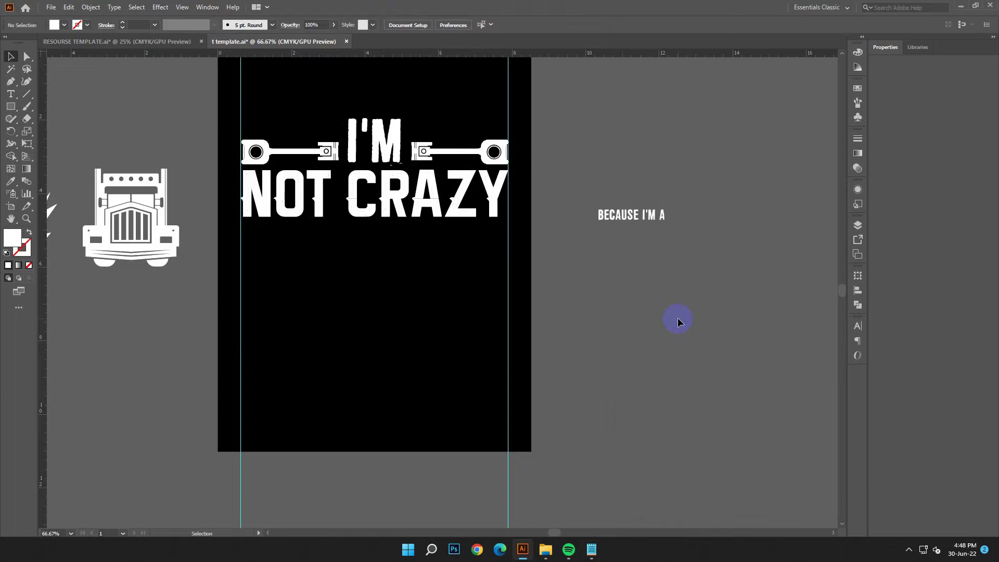
drag(654, 216, 380, 252)
click(670, 27)
click(610, 280)
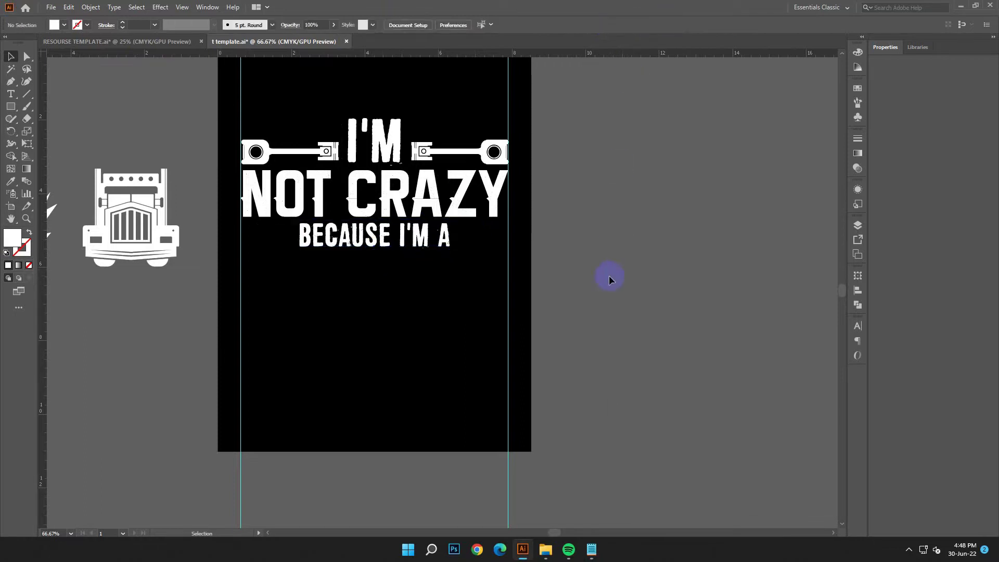
Enlarge "BECAUSE I'M A" to about 75 pt and nudge it up toward "NOT CRAZY".
click(399, 244)
drag(375, 252, 374, 257)
key(Up)
key(Up)
key(Up)
key(Up)
key(Up)
key(Up)
key(Up)
Warp the "BECAUSE I'M A" text with the Arc Lower style and a -10% horizontal bend.
click(601, 25)
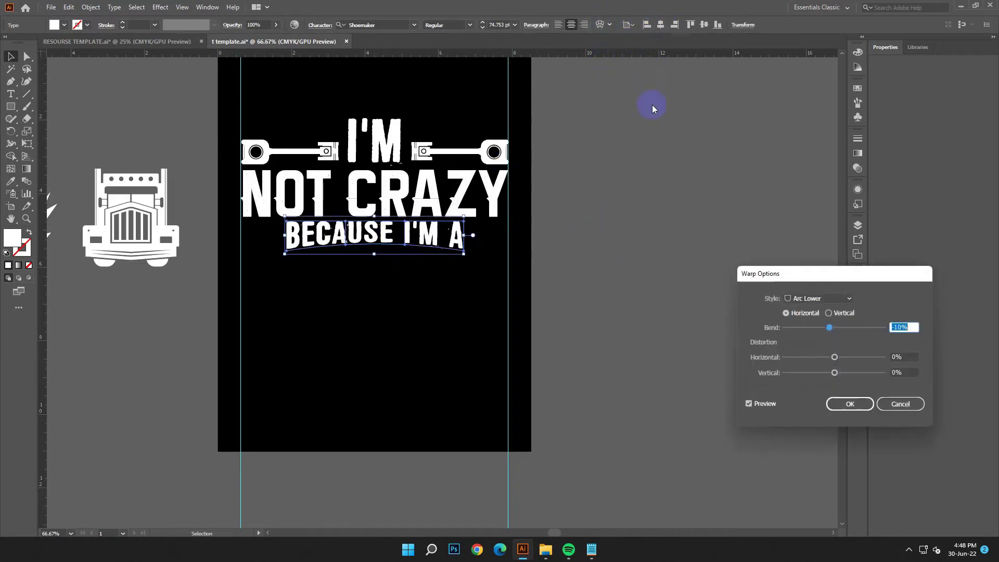
click(855, 403)
Move the truck graphic below "BECAUSE I'M A" and arrange the two lightning bolts on its left side.
drag(152, 252, 394, 333)
click(509, 348)
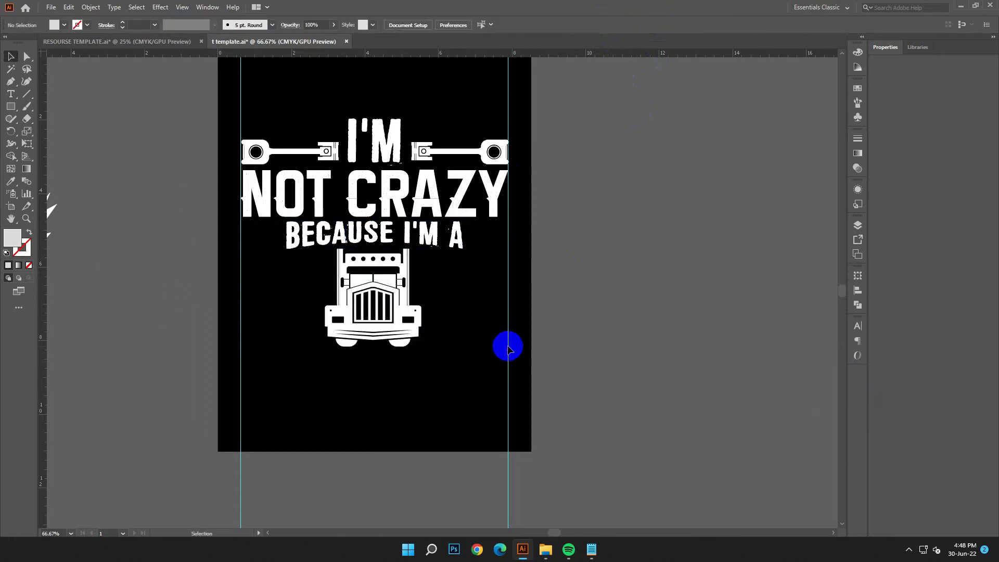
scroll(152, 286, left, 1)
drag(70, 238, 330, 286)
click(352, 368)
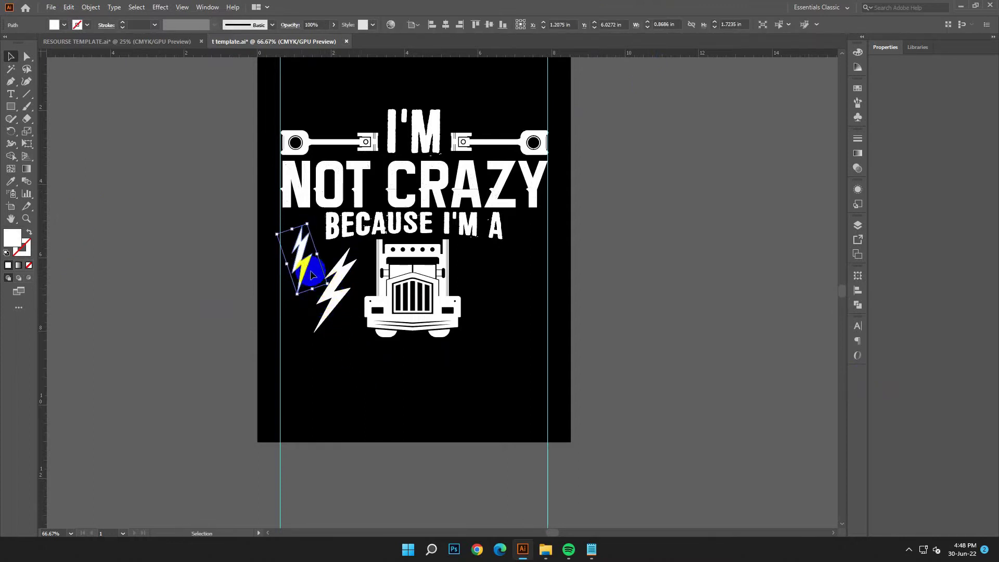
click(542, 319)
Group the small and large lightning bolts beside the truck.
right_click(307, 246)
click(371, 386)
click(365, 361)
shift+click(335, 297)
shift+click(305, 259)
key(ctrl+g)
Make a mirrored copy of the lightning bolt group and place it on the right side of the truck.
right_click(306, 260)
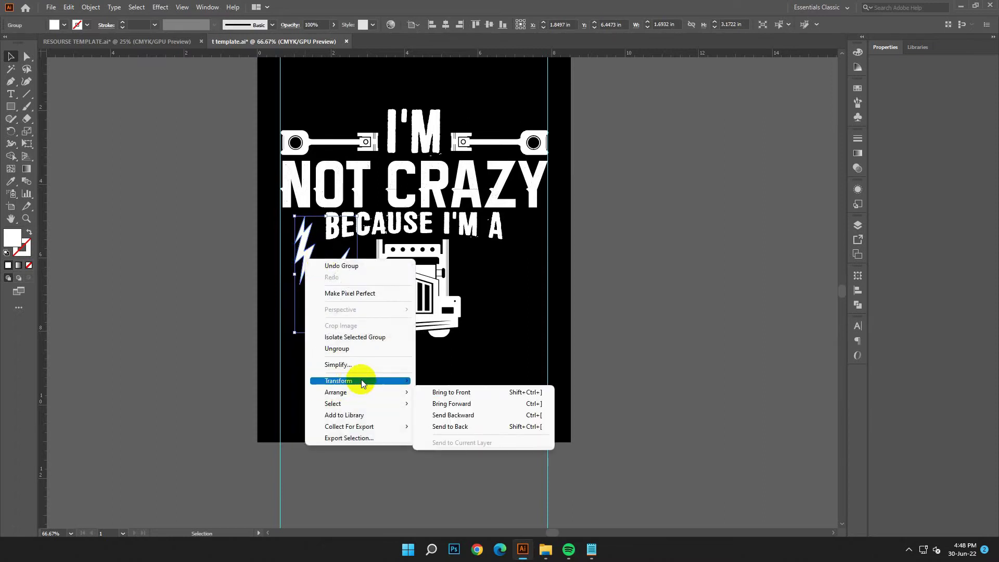
mouse_move(375, 381)
click(552, 421)
click(638, 380)
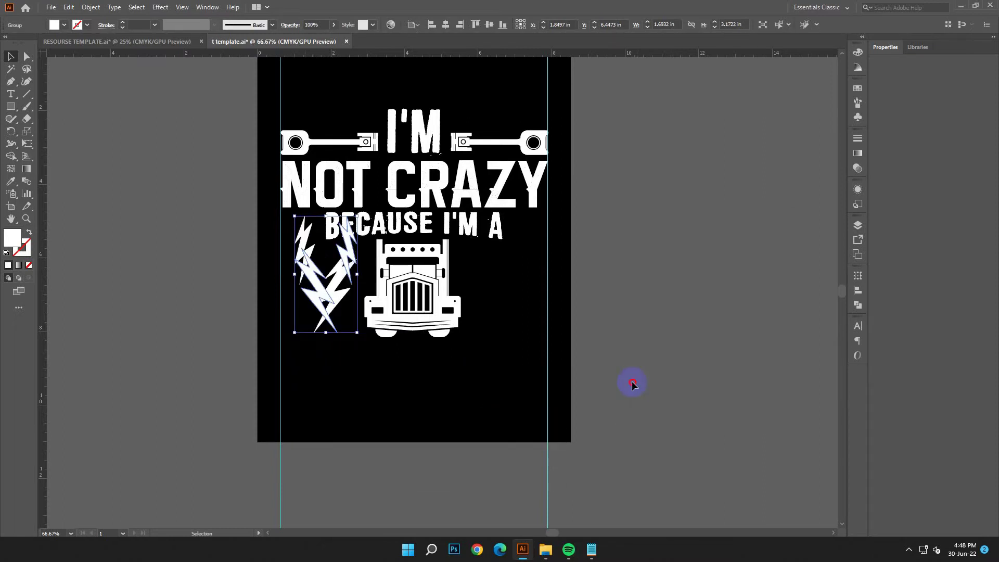
drag(334, 301, 503, 290)
key(ctrl+minus)
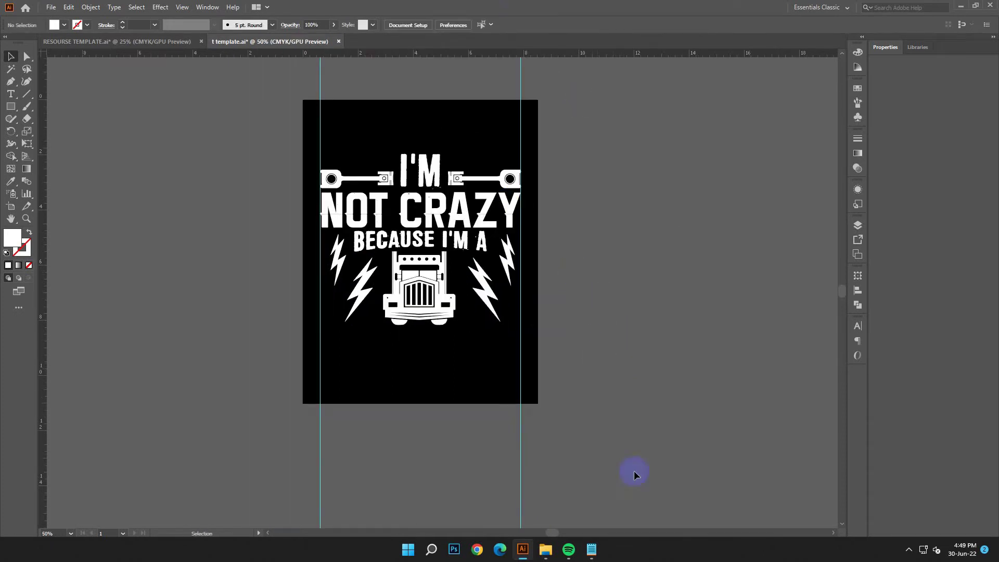
Switch to Notepad, copy the line "MALE TRUCKER", and minimize the text document.
click(593, 552)
click(735, 334)
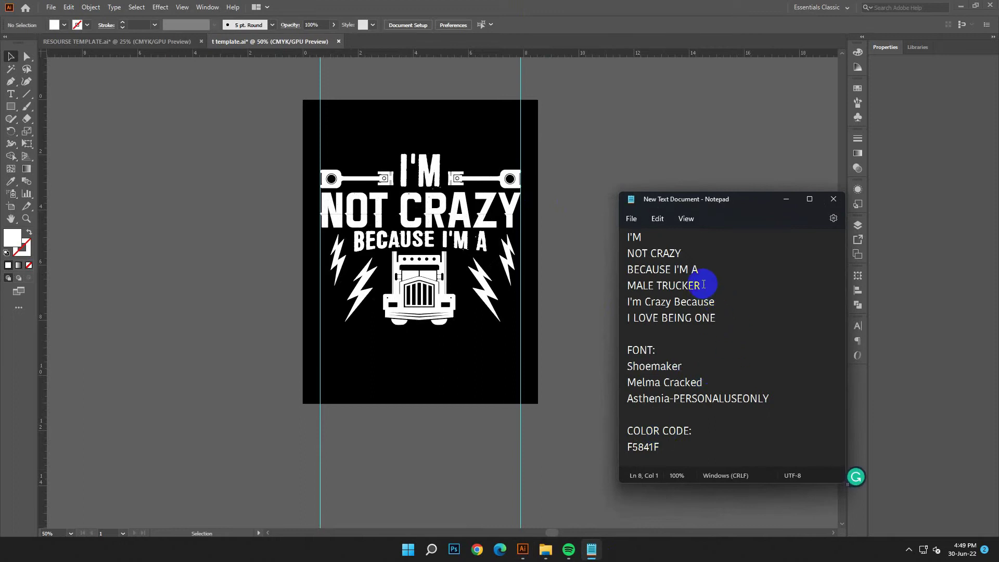
drag(703, 285, 596, 286)
right_click(657, 285)
click(672, 331)
click(787, 199)
Add a text object beside the artboard, enlarge it to about 75 pt, and replace its placeholder with "MALE TRUCKER".
click(11, 94)
click(133, 115)
click(11, 57)
drag(147, 117, 123, 124)
click(68, 7)
click(86, 67)
click(10, 56)
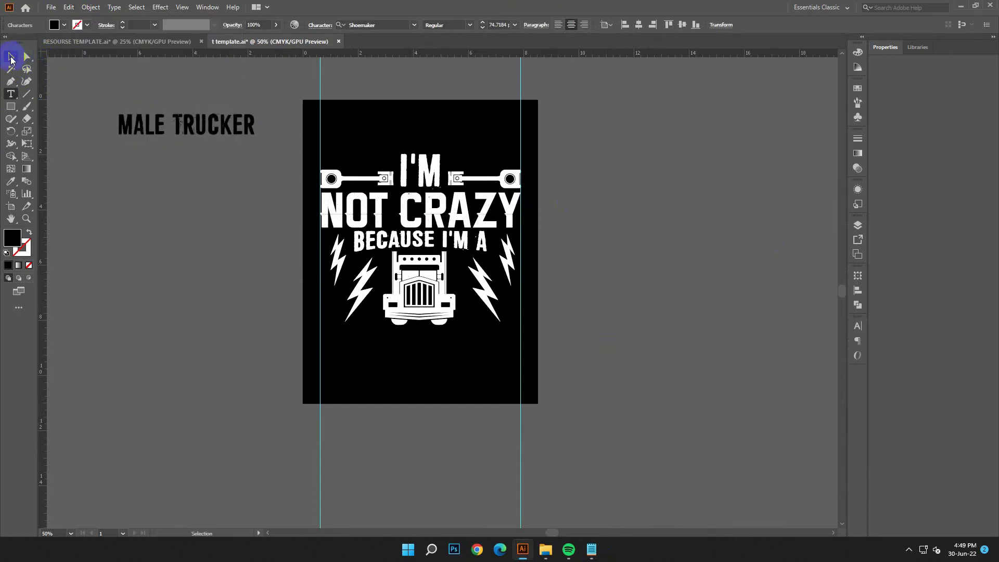
Fill the "MALE TRUCKER" text with white.
double_click(16, 241)
click(155, 219)
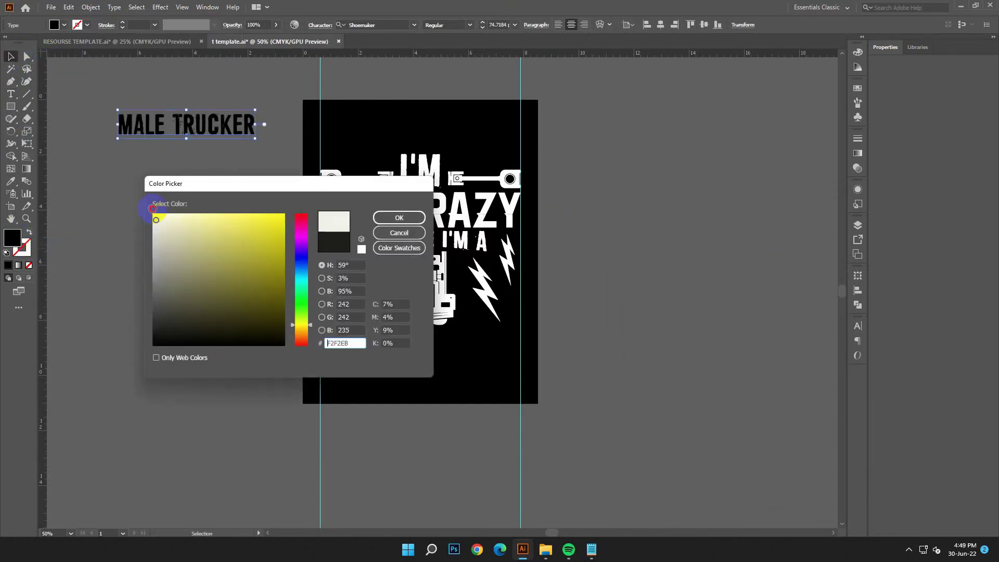
click(412, 219)
Copy the font name Melma Cracked from the Notepad list and apply that font to the "MALE TRUCKER" text.
click(591, 549)
click(708, 385)
drag(750, 387, 617, 382)
right_click(672, 383)
click(698, 227)
click(785, 199)
right_click(369, 20)
click(401, 71)
click(402, 74)
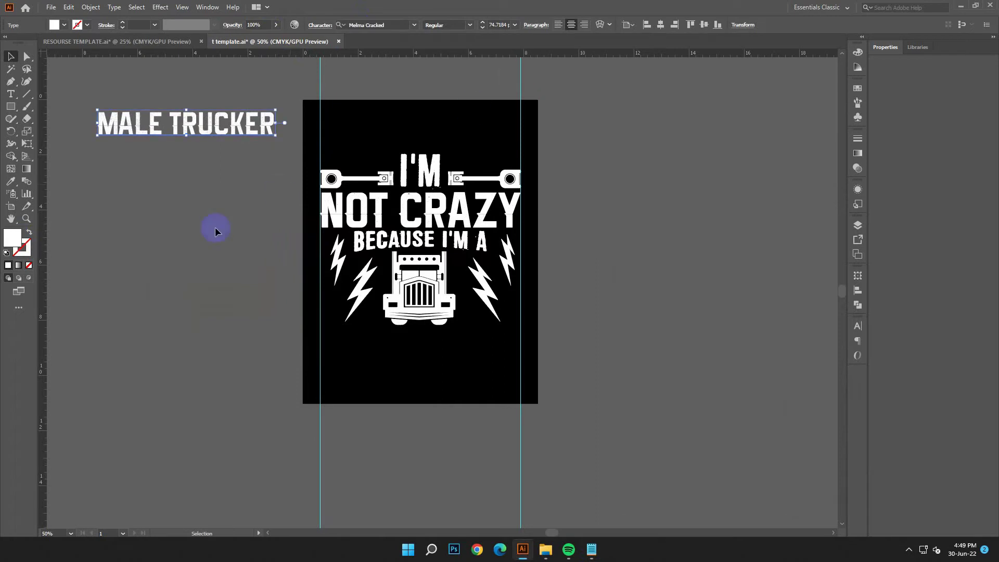
Move "MALE TRUCKER" directly below the truck and enlarge it to about 85 pt so it spans the two guides.
drag(205, 129, 431, 384)
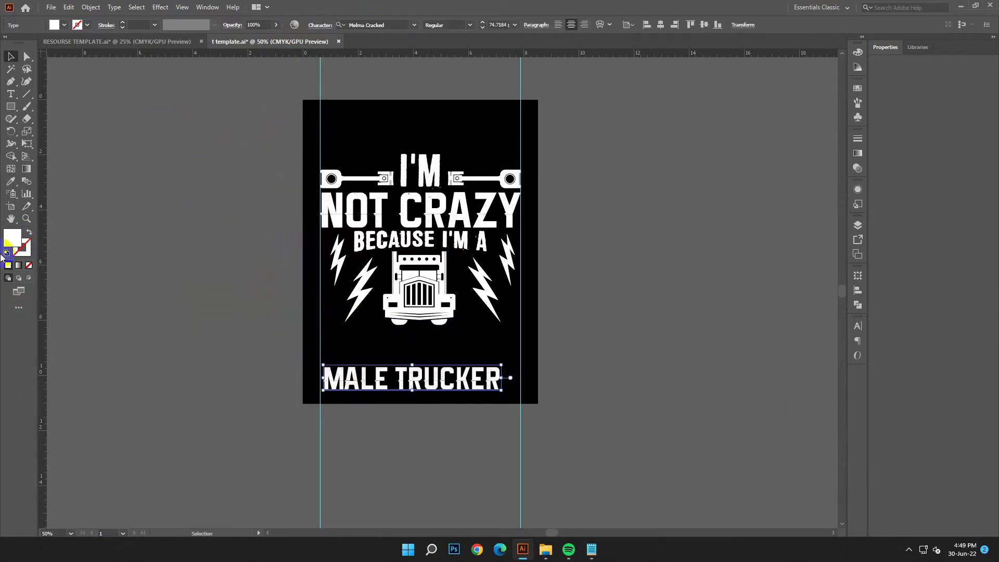
click(192, 401)
drag(364, 383, 361, 338)
drag(497, 347, 520, 358)
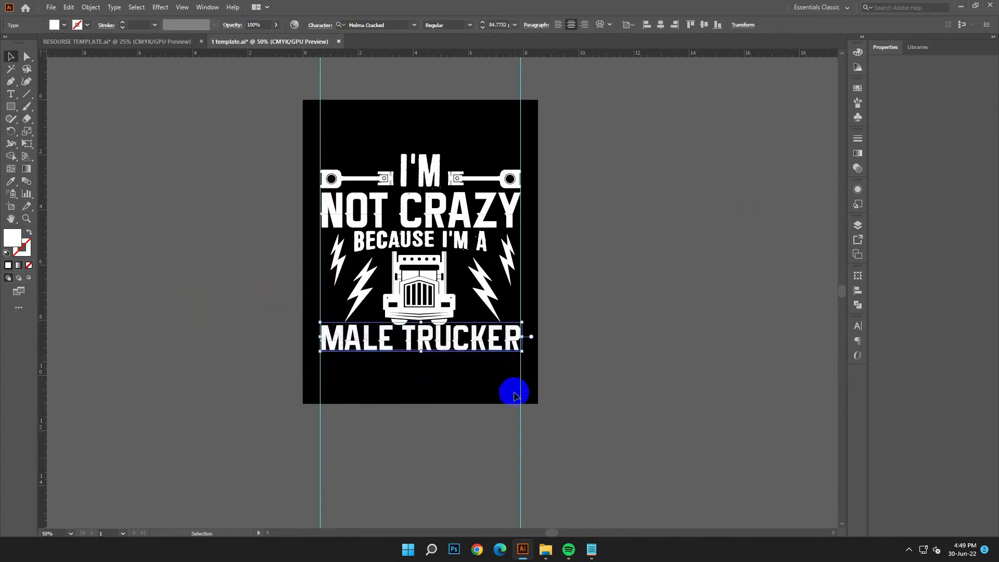
click(657, 383)
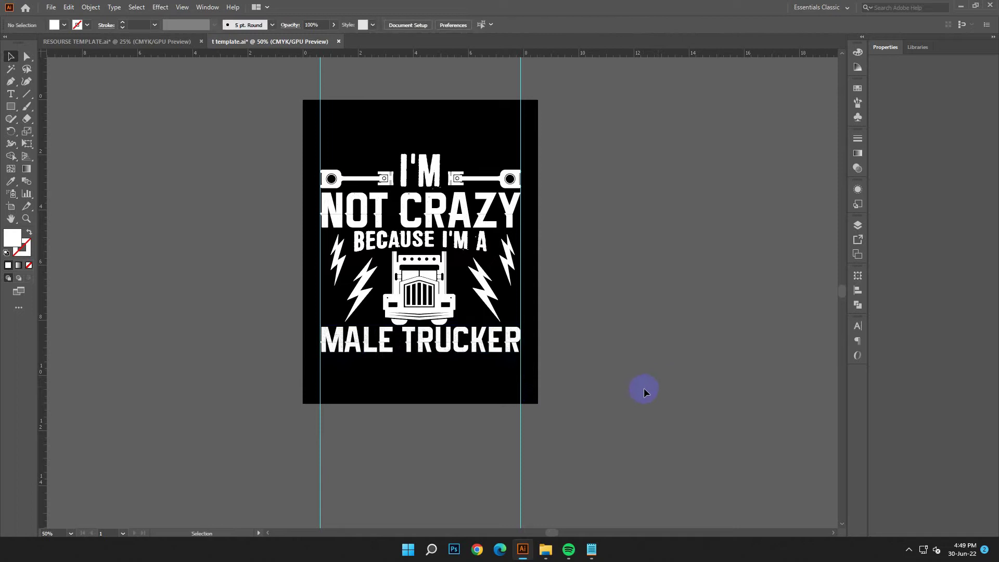
Nudge the "MALE TRUCKER" text slightly down, away from the truck's wheels.
click(471, 350)
key(Down)
key(Down)
click(718, 419)
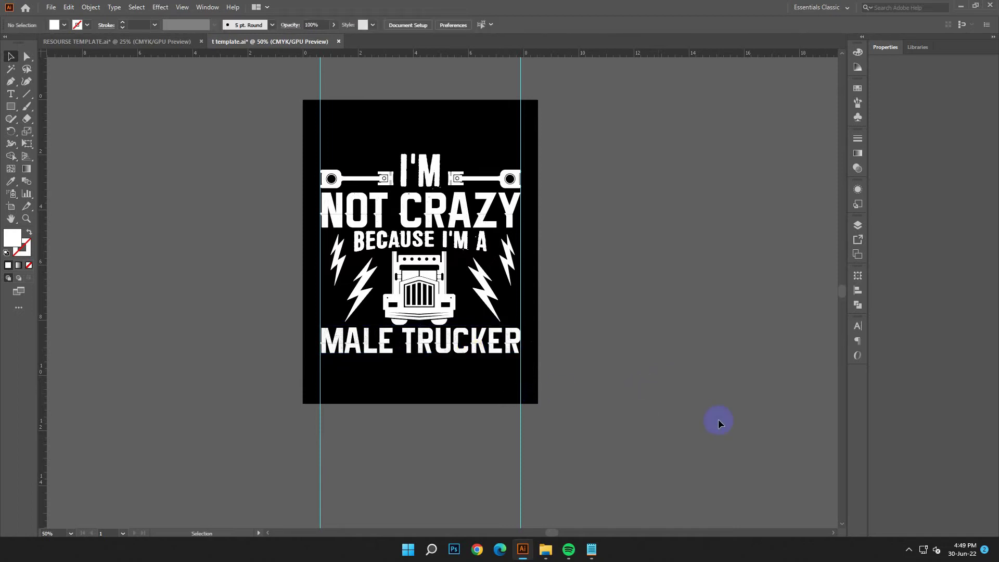
Switch to Notepad, copy the line "I'm Crazy Because", and minimize the text document.
click(591, 549)
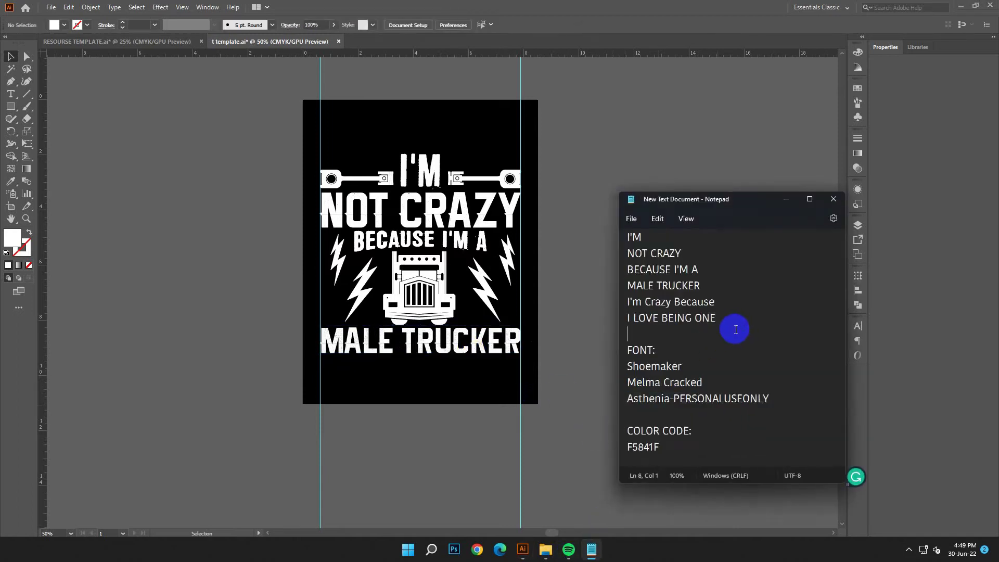
drag(722, 297, 627, 302)
right_click(655, 301)
click(677, 350)
click(786, 201)
Add a text object beside the artboard, enlarge it to about 69 pt, and replace its placeholder with "I'm Crazy Because".
click(11, 94)
click(111, 110)
click(11, 57)
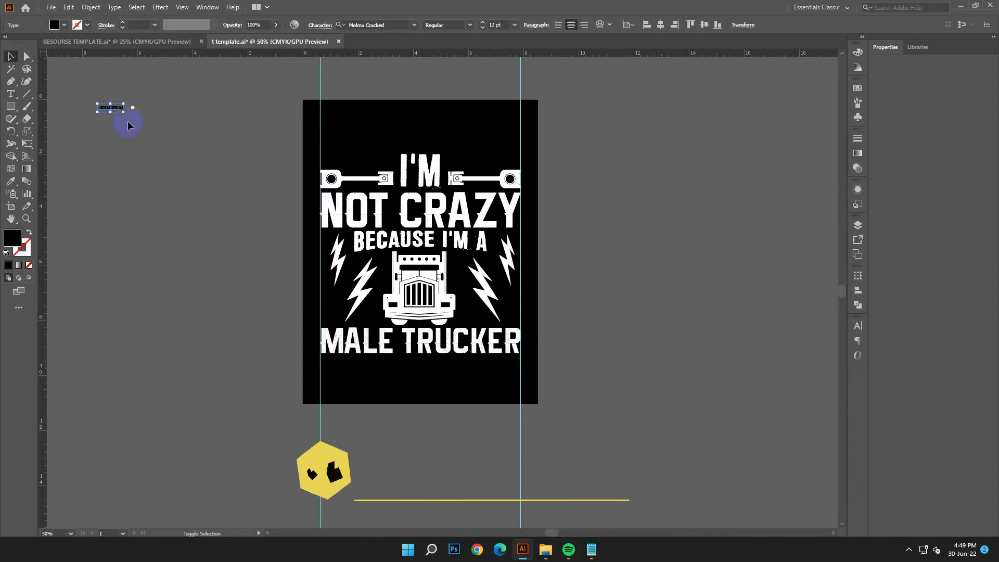
drag(124, 111, 245, 129)
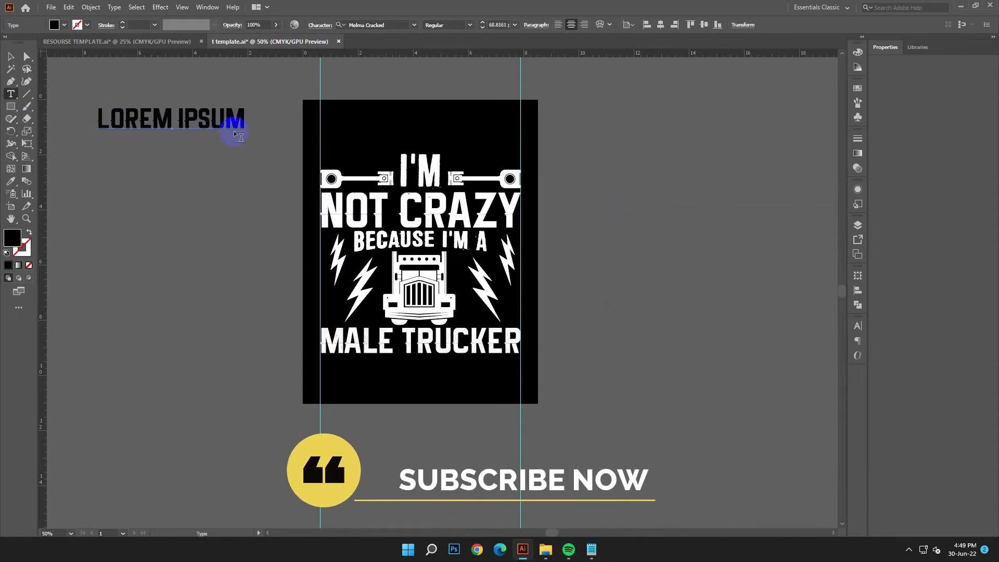
triple_click(145, 119)
click(68, 7)
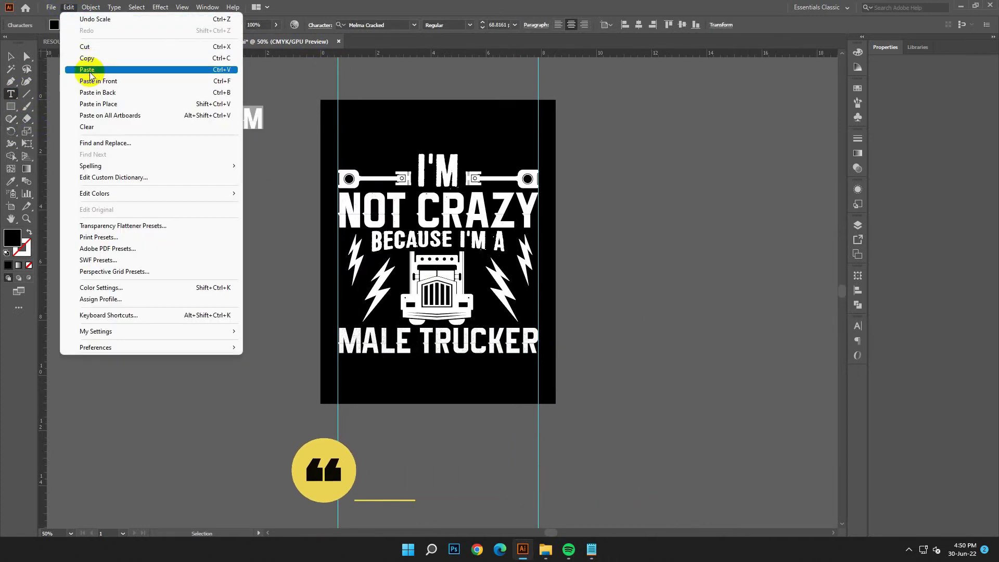
click(78, 71)
click(8, 56)
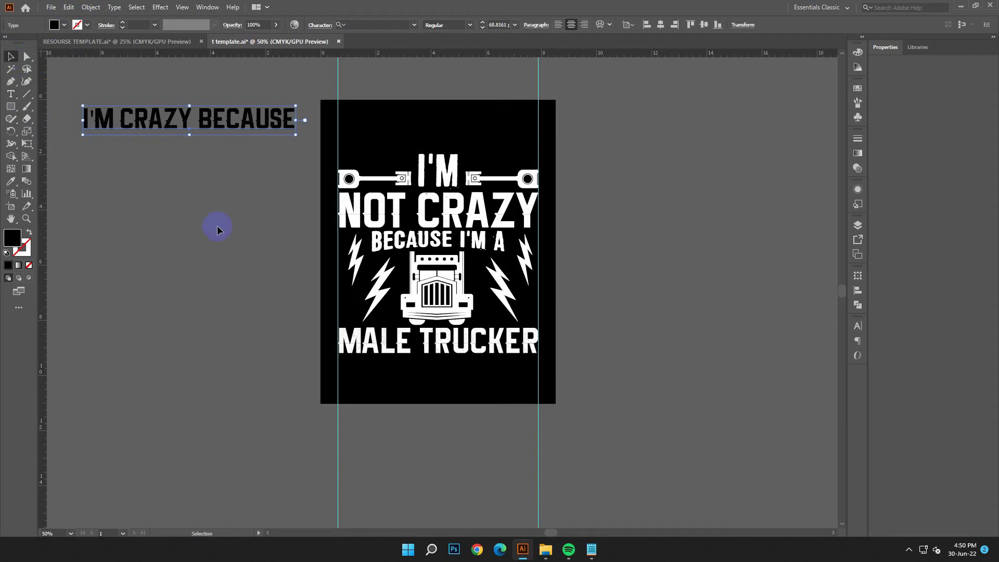
Copy the font name Asthenia-PERSONALUSEONLY from the Notepad list and apply that font to the "I'm Crazy Because" text.
click(587, 552)
drag(770, 399, 630, 401)
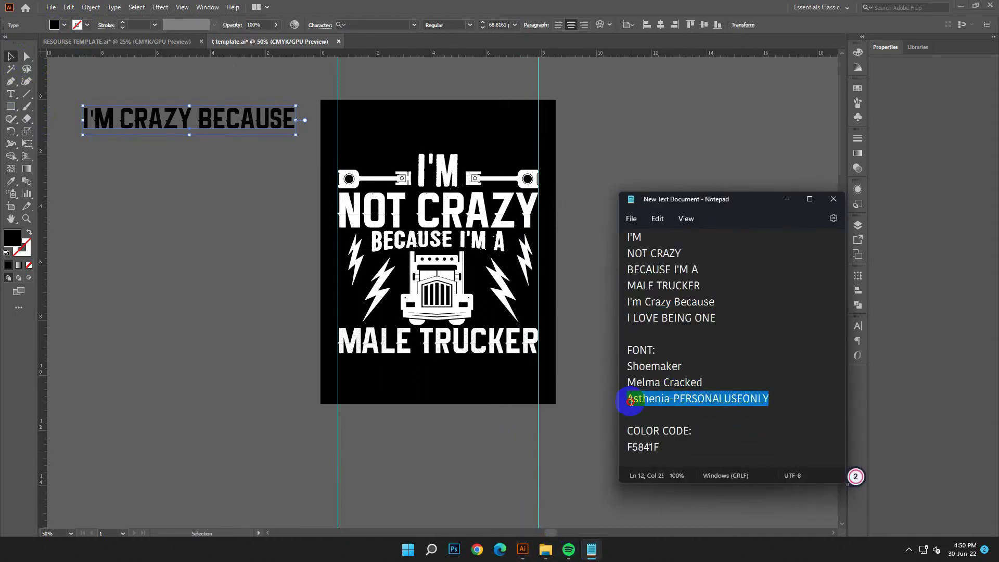
right_click(662, 407)
click(682, 254)
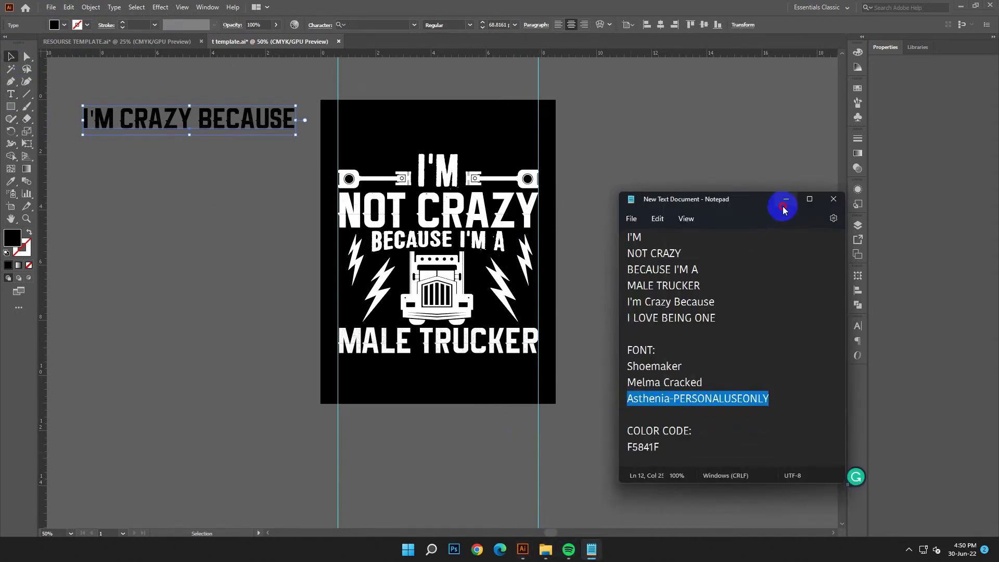
click(785, 200)
right_click(386, 25)
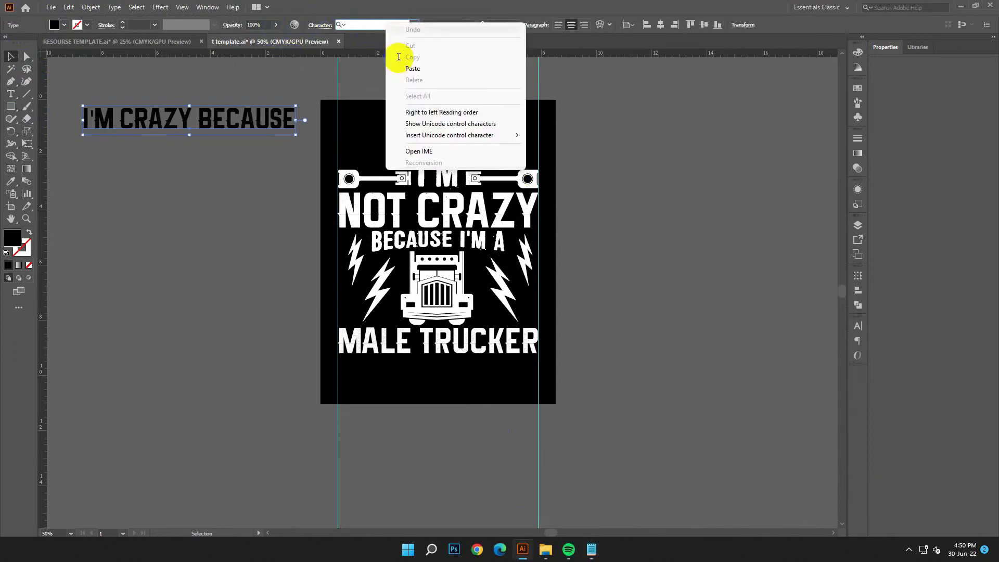
click(407, 67)
click(526, 81)
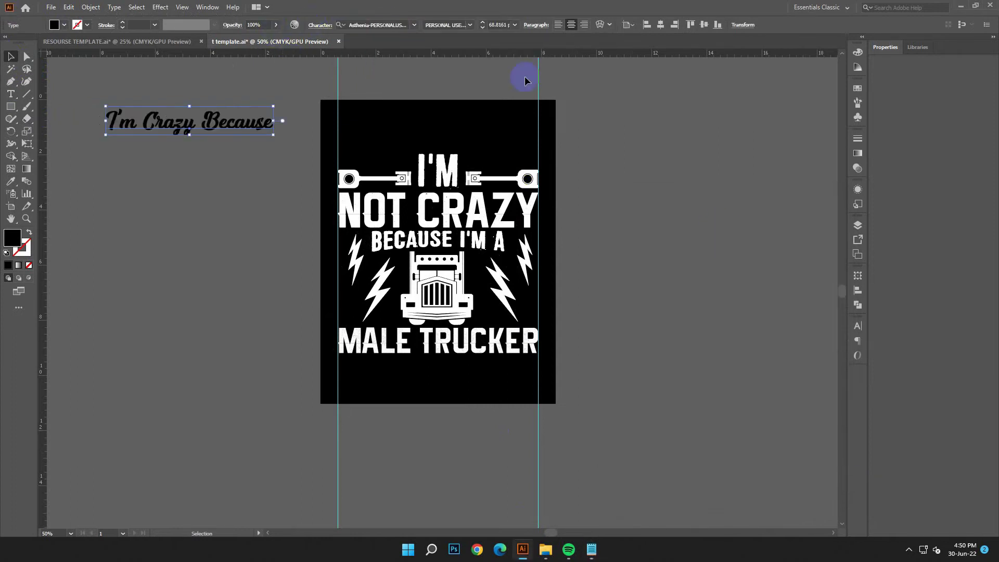
Move "I'm Crazy Because" onto the lower part of the artboard and fill it with white.
click(138, 202)
drag(196, 134, 453, 333)
double_click(18, 242)
drag(173, 237, 151, 213)
click(398, 217)
click(461, 370)
Scale "I'm Crazy Because" to about 51 pt and center it just below "MALE TRUCKER".
drag(474, 397, 453, 362)
key(ctrl+equal)
drag(438, 317, 462, 295)
click(665, 27)
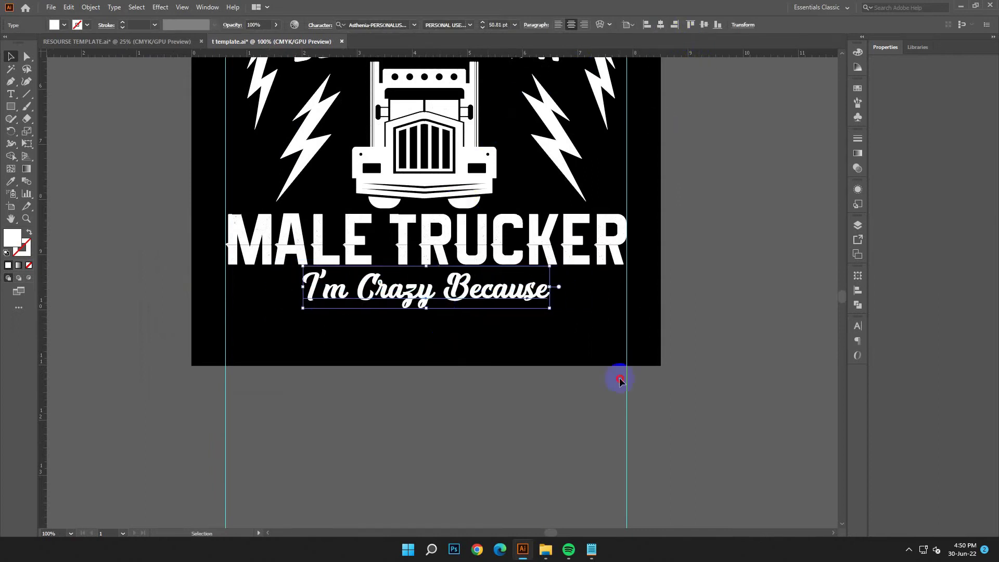
click(620, 380)
drag(283, 380, 358, 389)
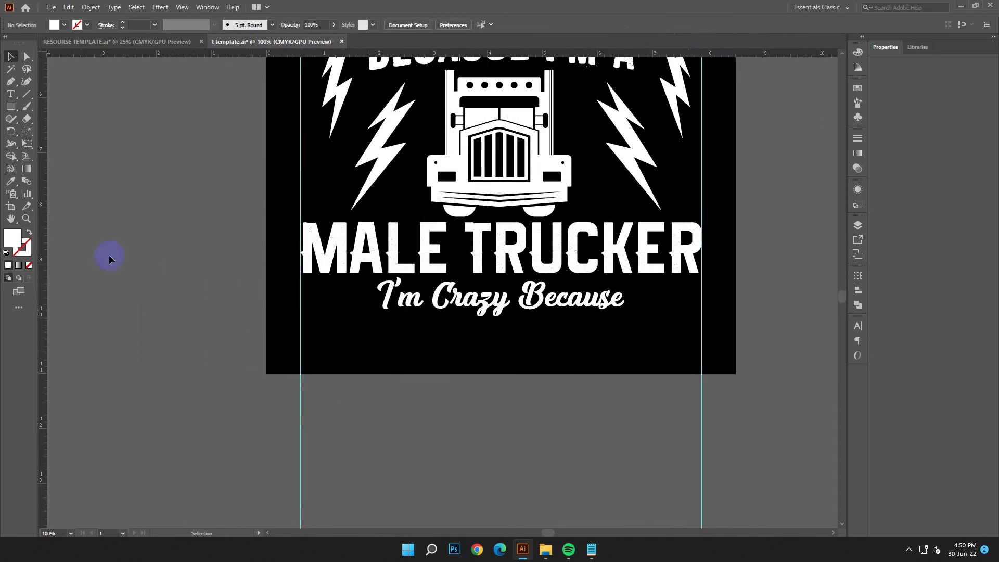
Draw a white circle about 0.85 in across beside the artboard with the Ellipse tool.
drag(10, 106, 63, 132)
drag(139, 206, 138, 216)
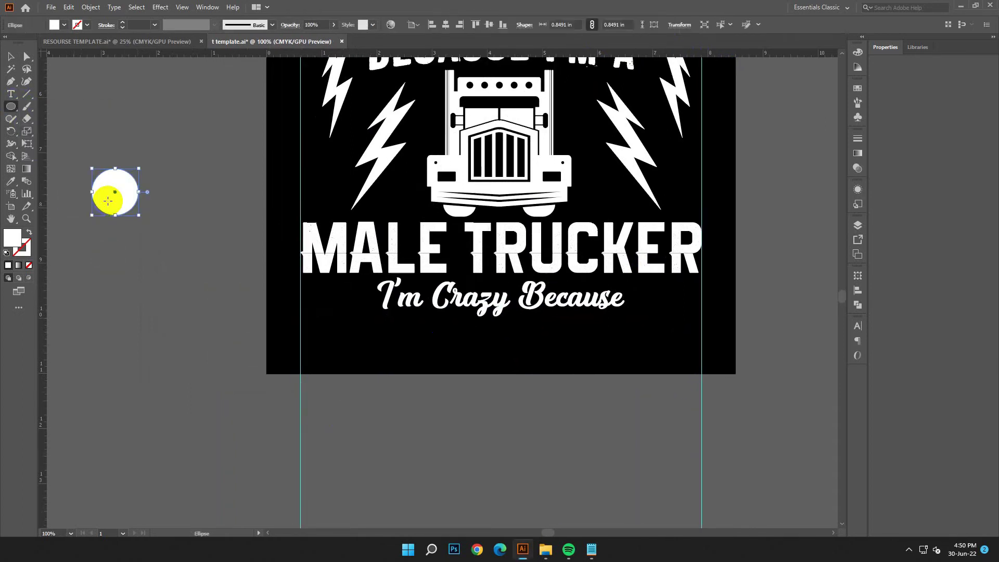
click(10, 55)
click(163, 230)
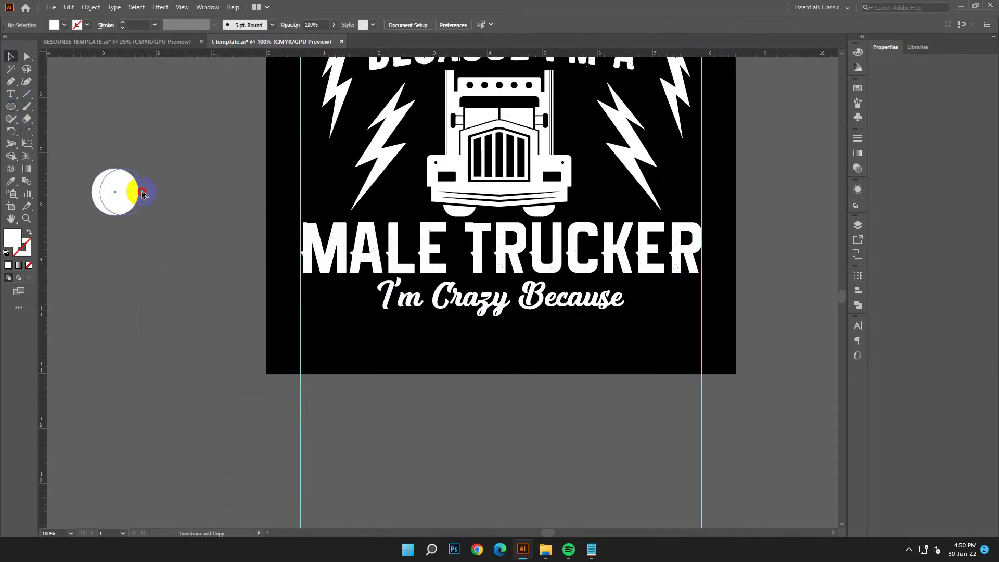
Duplicate the circle slightly to the right and remove the overlap with the Shape Builder tool to leave a crescent.
click(119, 205)
key(k)
drag(10, 155, 57, 155)
alt+click(119, 194)
click(11, 56)
click(137, 233)
Place the crescent before "I'm Crazy Because" and a mirrored copy after it, enclosing the line like parentheses.
drag(113, 215, 367, 314)
click(354, 337)
right_click(367, 315)
mouse_move(431, 263)
click(507, 288)
click(713, 380)
click(380, 303)
click(384, 299)
click(375, 353)
drag(367, 301, 641, 322)
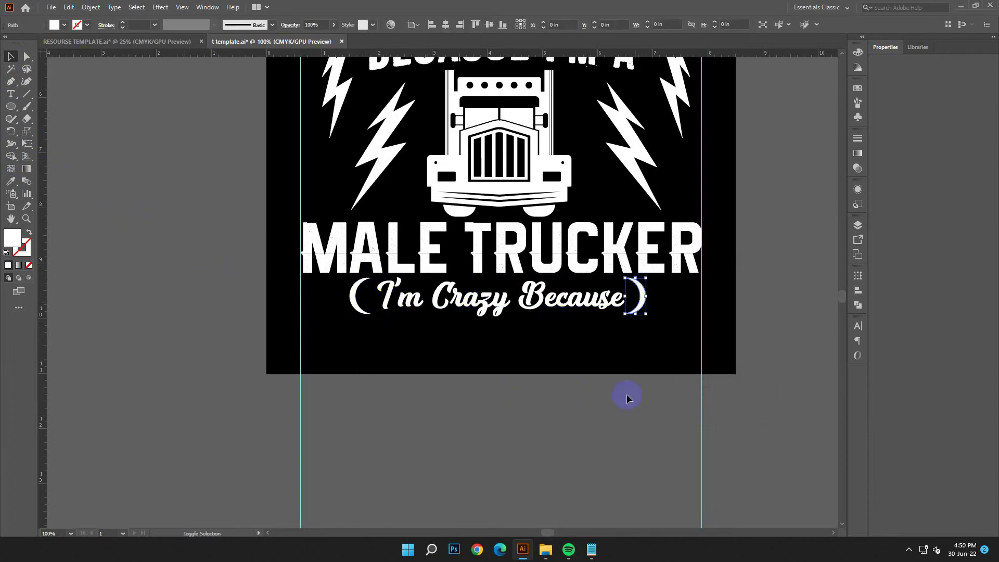
key(ctrl+minus)
key(ctrl+minus)
drag(627, 384, 559, 414)
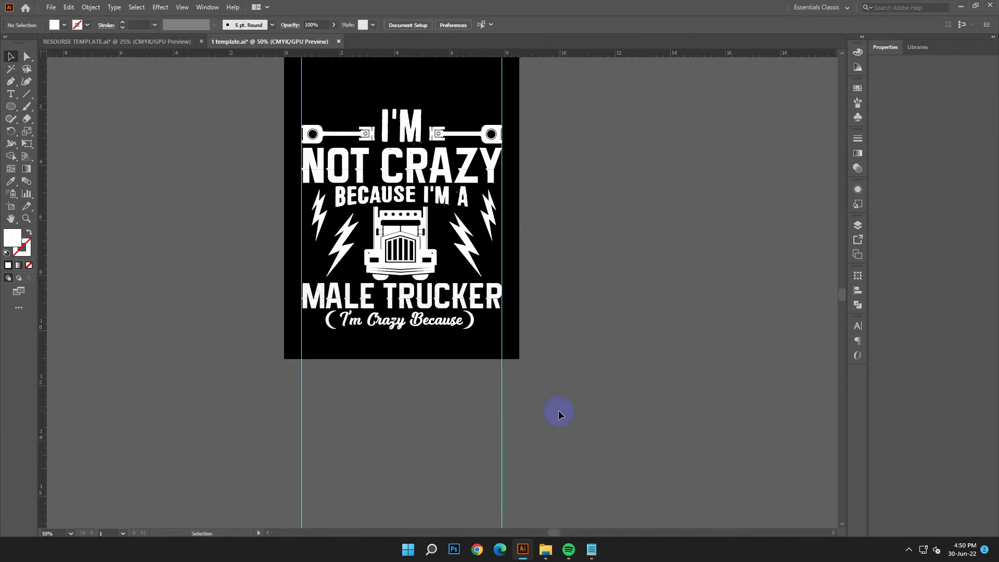
Convert "I'm Crazy Because" to outlines, then group it with both crescents and center the group horizontally on the artboard.
click(376, 314)
right_click(377, 314)
click(421, 388)
click(331, 322)
click(474, 322)
drag(309, 310, 480, 350)
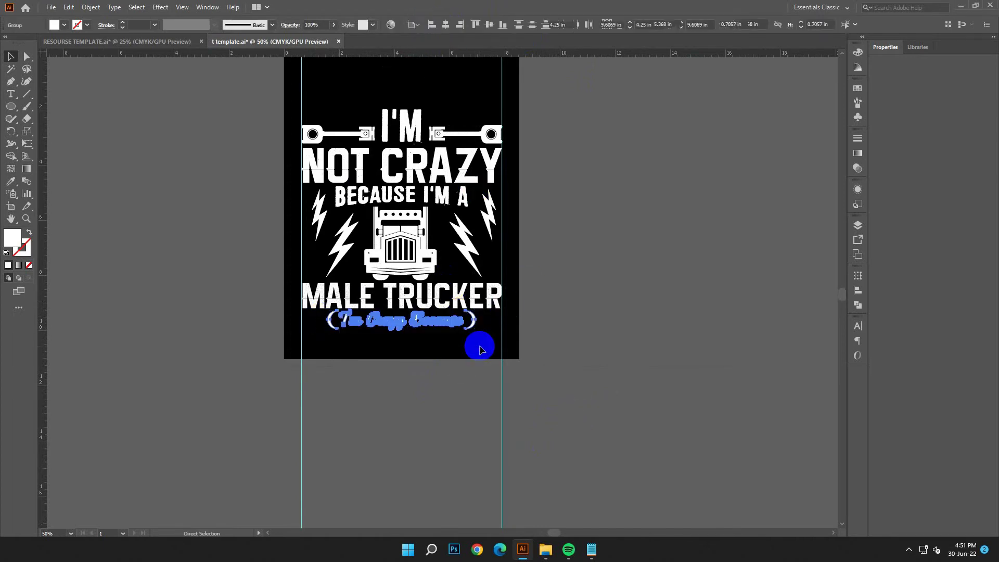
click(602, 25)
click(615, 350)
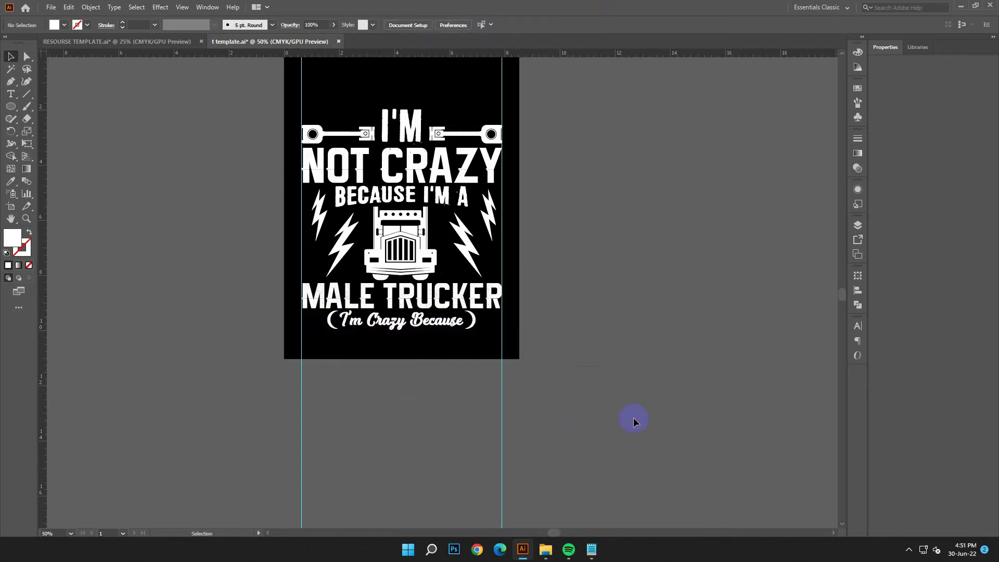
Copy the line "I LOVE BEING ONE" from the Notepad text document and minimize Notepad.
click(592, 550)
click(710, 419)
drag(728, 318, 631, 317)
right_click(649, 327)
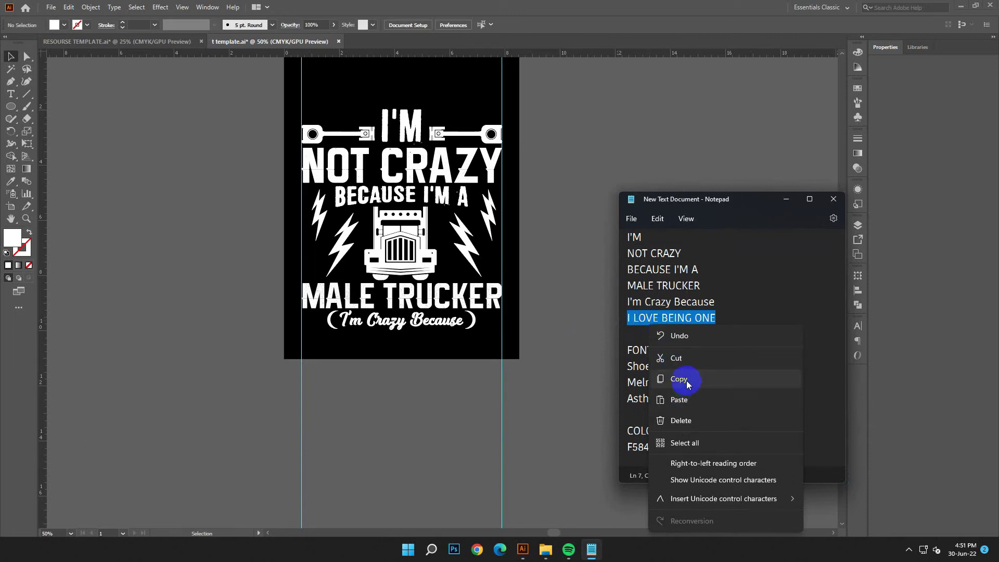
click(687, 384)
click(787, 198)
Create a new point text beside the artboard and replace its placeholder with the copied "I LOVE BEING ONE".
click(10, 93)
click(150, 125)
key(ctrl+v)
drag(171, 126, 284, 148)
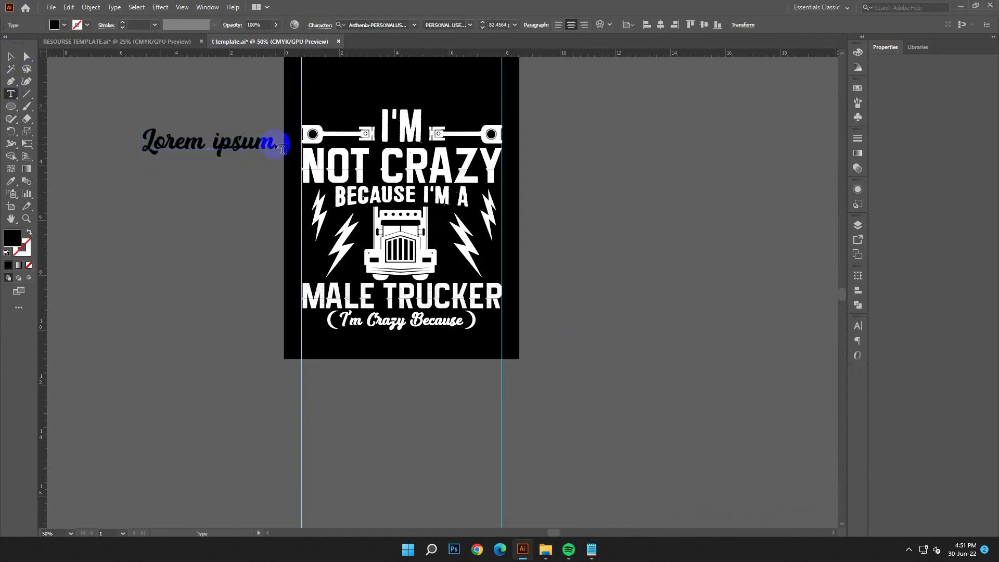
click(68, 8)
click(85, 20)
drag(272, 146, 136, 130)
click(68, 7)
click(83, 69)
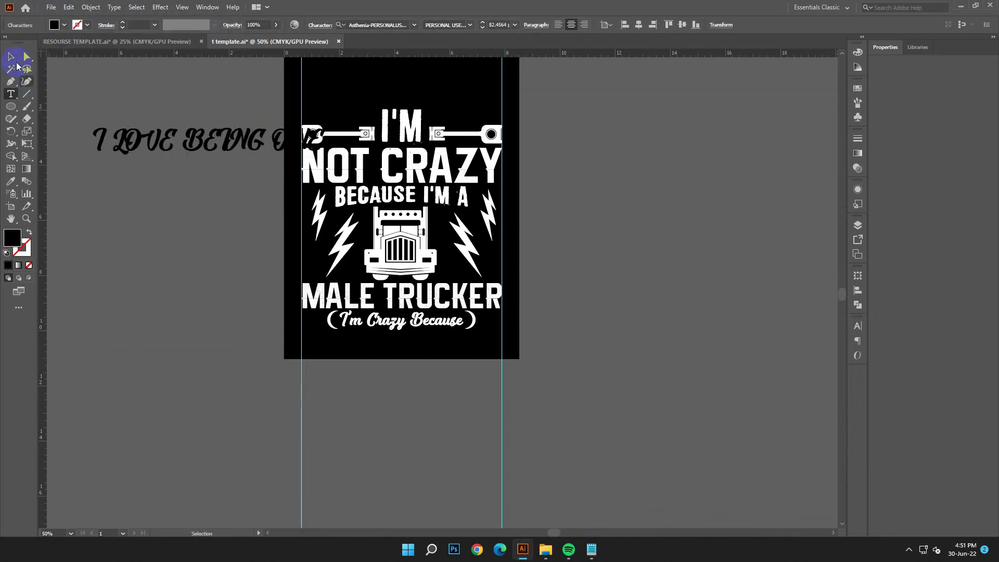
click(14, 59)
Copy the font name Shoemaker from Notepad and apply that font to "I LOVE BEING ONE".
click(594, 551)
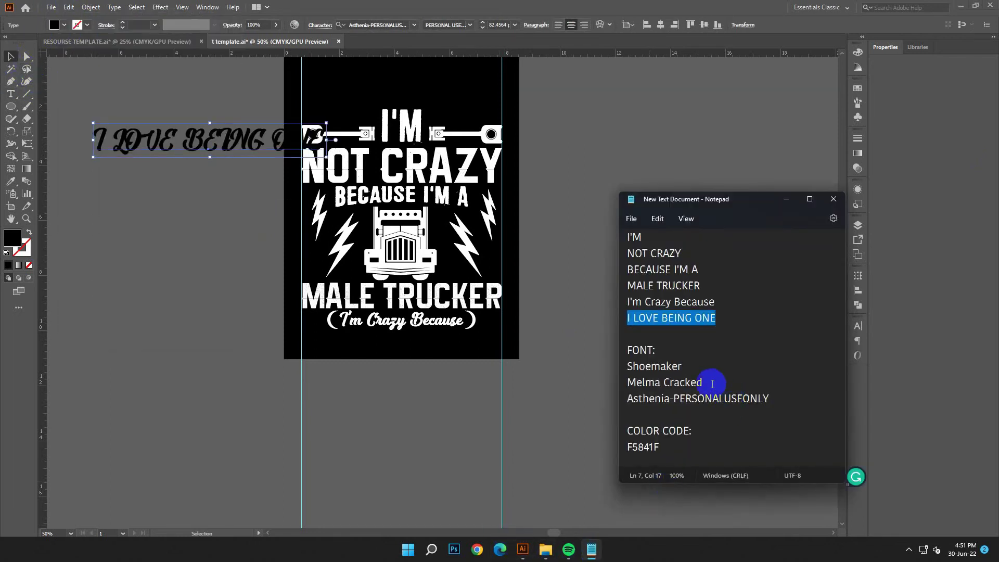
double_click(674, 366)
right_click(671, 366)
click(682, 201)
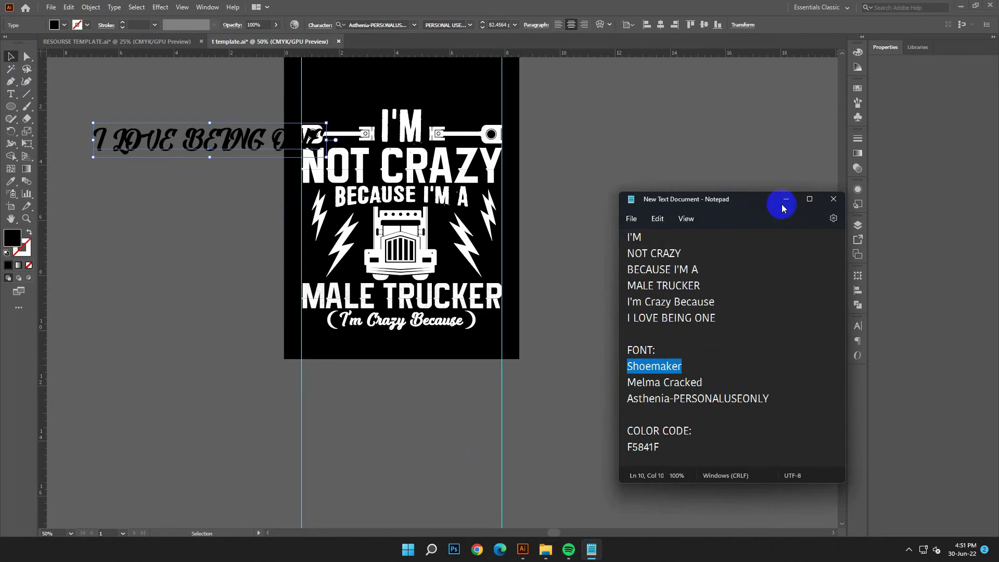
click(784, 203)
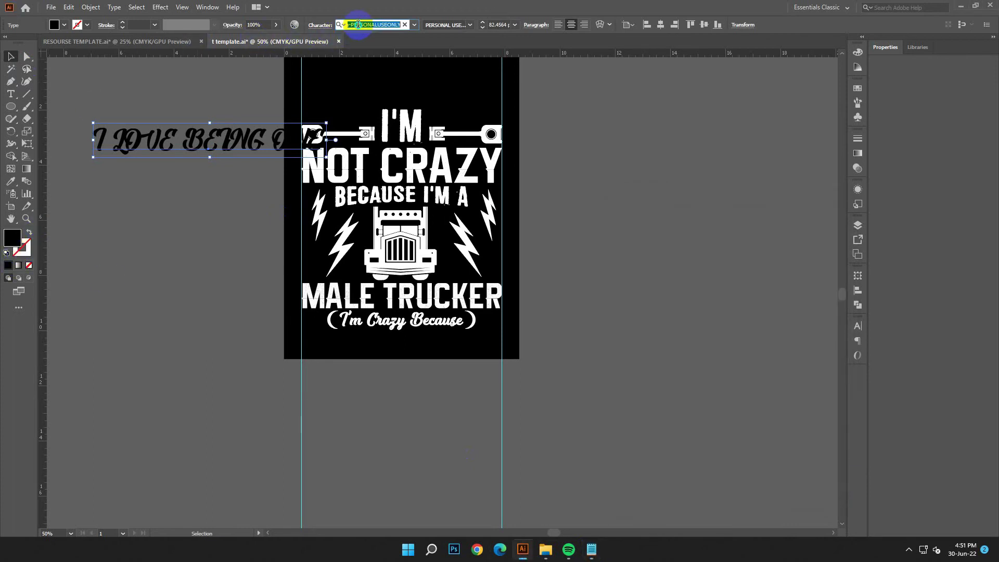
right_click(358, 25)
click(364, 66)
click(488, 78)
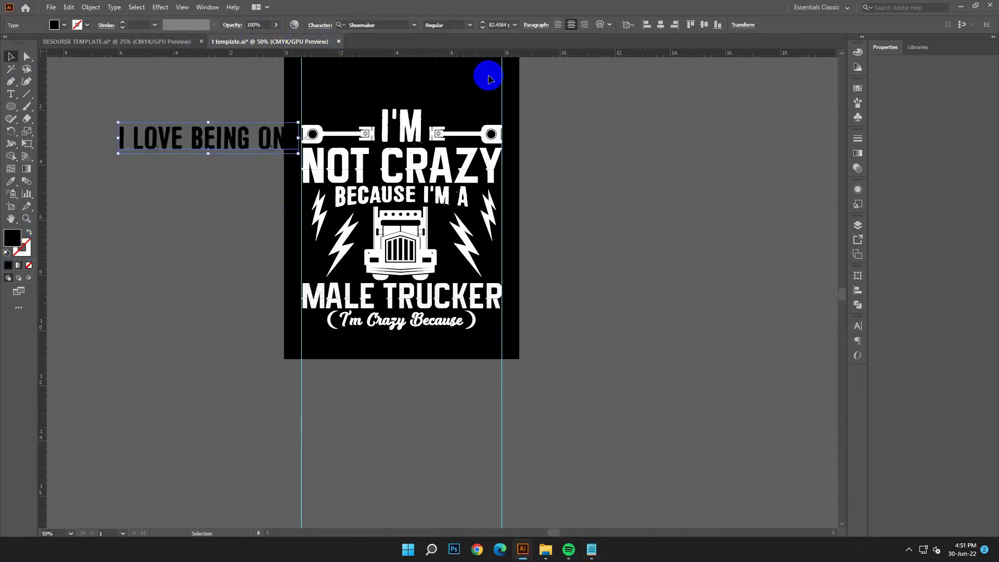
Fill "I LOVE BEING ONE" with white FFFFFF and append an exclamation mark to it below the artboard.
double_click(13, 237)
click(182, 225)
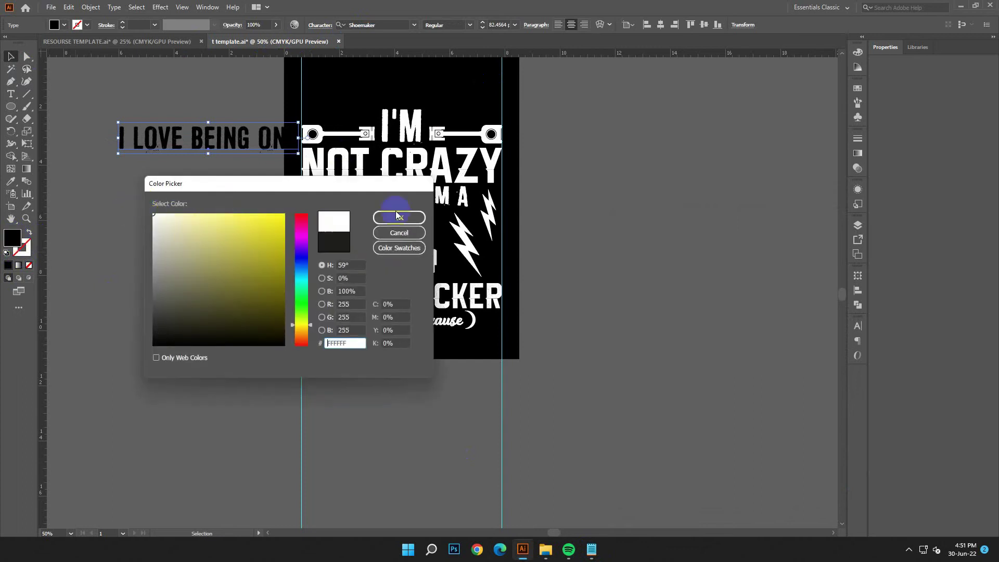
click(398, 217)
drag(304, 345, 317, 401)
click(10, 95)
text(!)
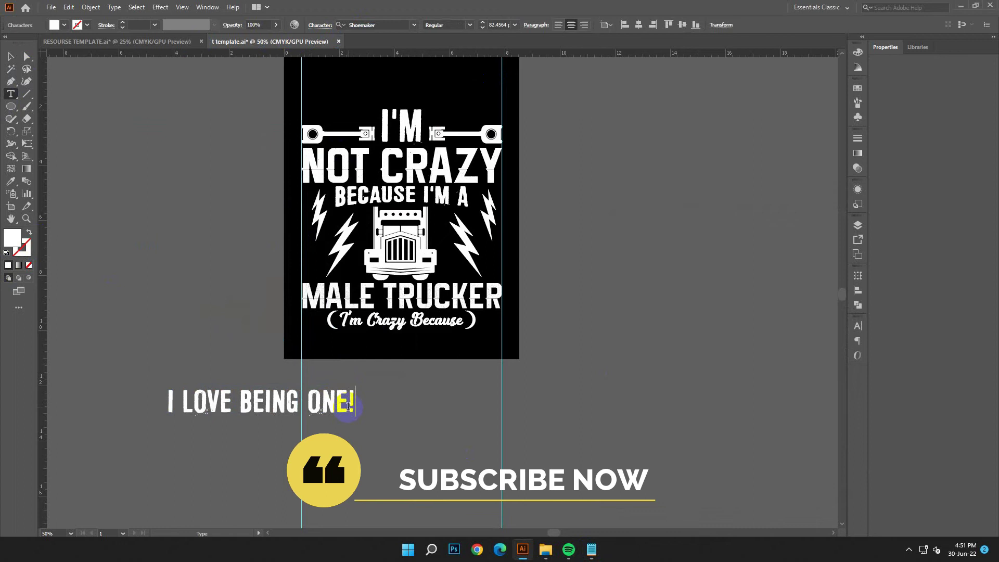
key(Escape)
Scale "I LOVE BEING ONE!" to about 89 pt so it spans both guides directly beneath "(I'm Crazy Because)".
drag(324, 411, 504, 358)
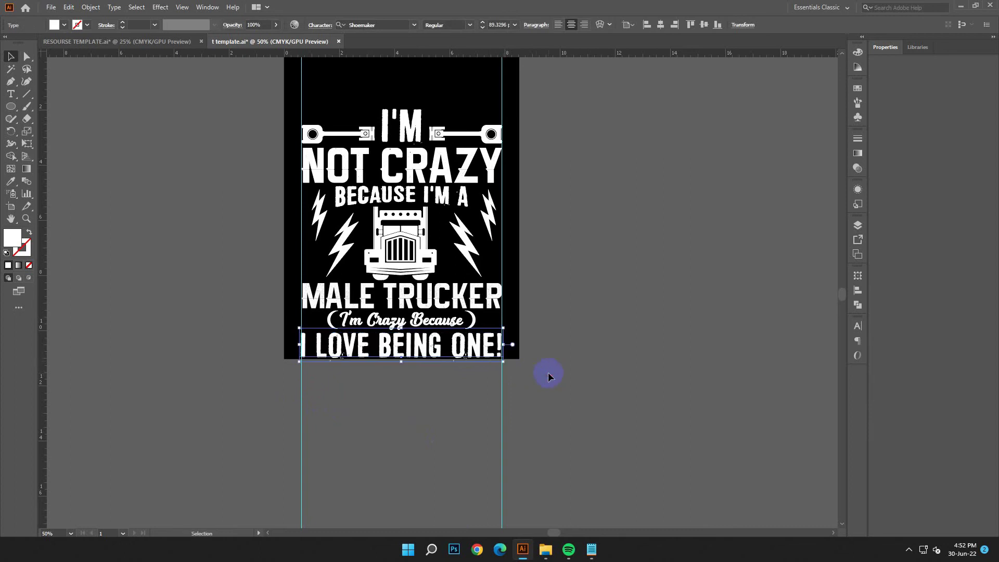
click(549, 374)
scroll(549, 373, up, 2)
click(447, 376)
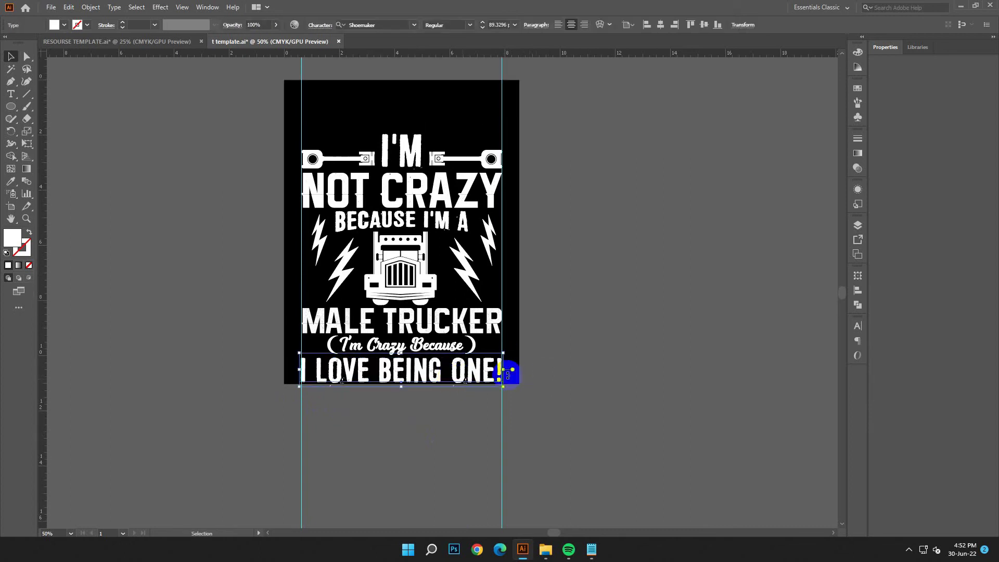
click(610, 368)
scroll(609, 369, up, 1)
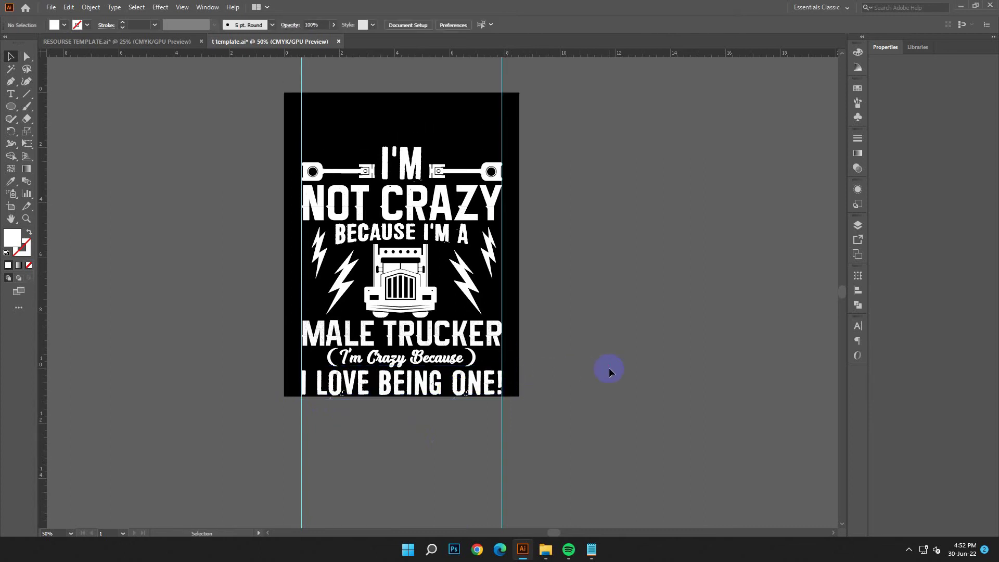
Convert the text lines "I LOVE BEING ONE!", "MALE TRUCKER", "NOT CRAZY" and "I'M" to outlines.
right_click(424, 389)
click(464, 242)
click(405, 351)
right_click(407, 358)
click(387, 337)
right_click(387, 338)
click(420, 197)
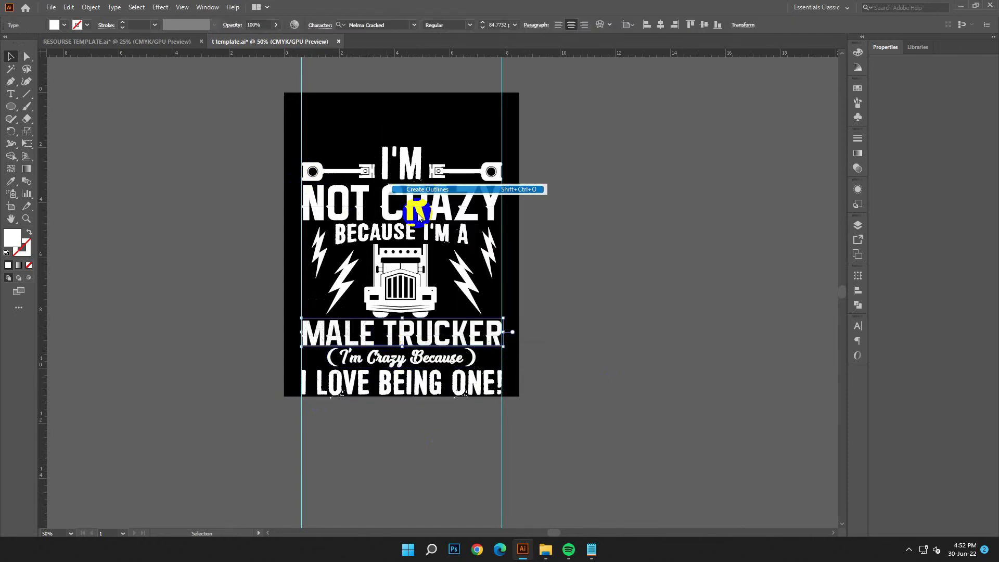
click(433, 204)
right_click(432, 204)
click(408, 151)
right_click(423, 150)
click(442, 224)
click(636, 314)
Copy the color code F5841F from the Notepad document and return to the artwork.
click(592, 550)
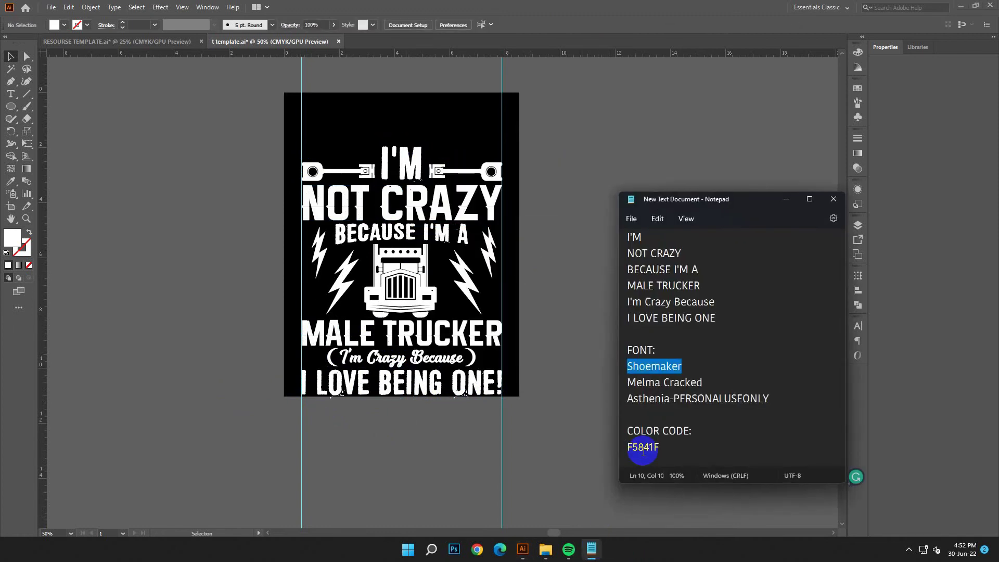
double_click(644, 449)
right_click(645, 452)
click(682, 296)
click(849, 229)
Set the fill color to F5841F and draw a circle with it beside the artboard as a color sample.
double_click(19, 245)
double_click(345, 348)
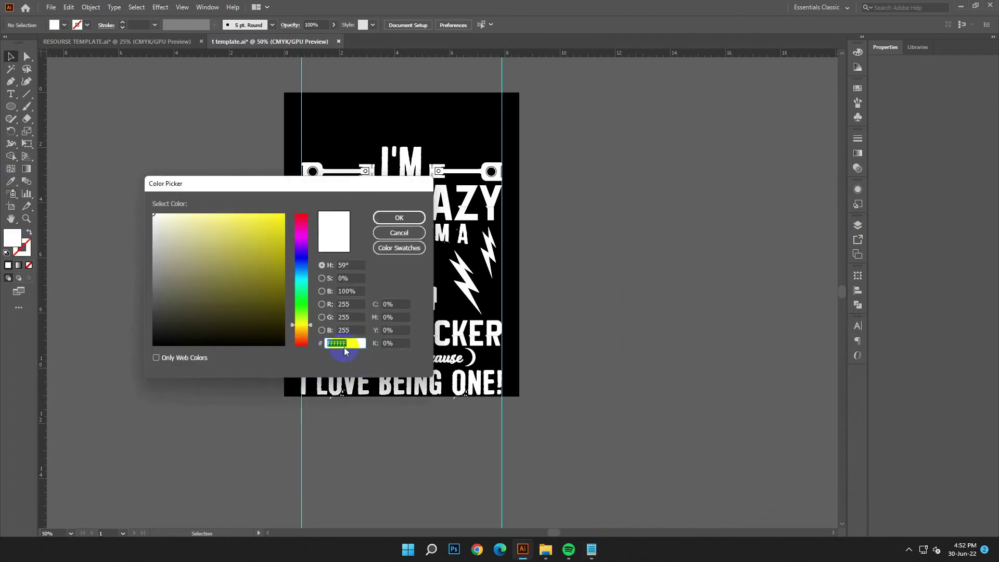
right_click(344, 345)
click(365, 384)
click(399, 218)
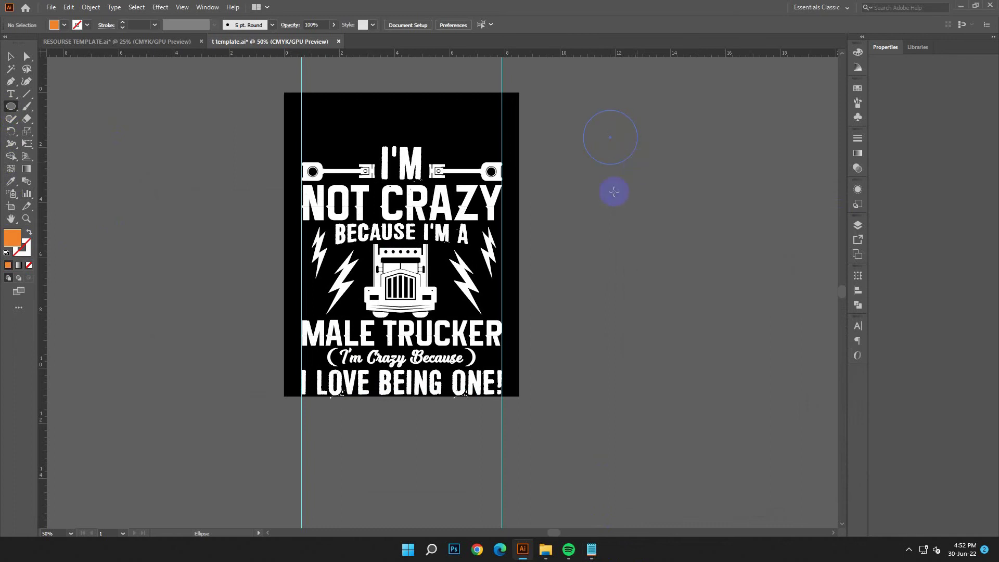
click(10, 56)
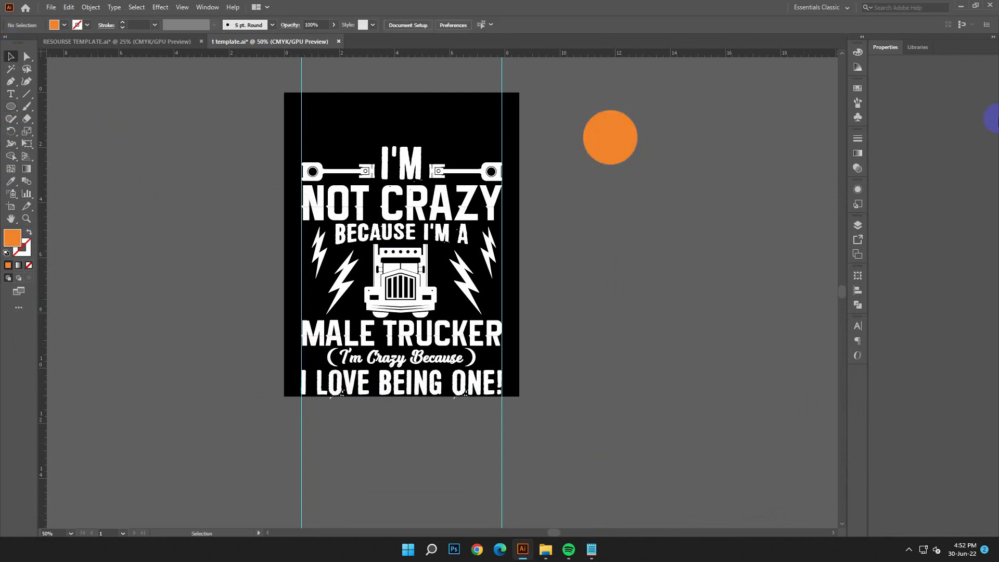
Color the outlined "I'M" orange by sampling the circle with the Eyedropper.
click(412, 159)
key(i)
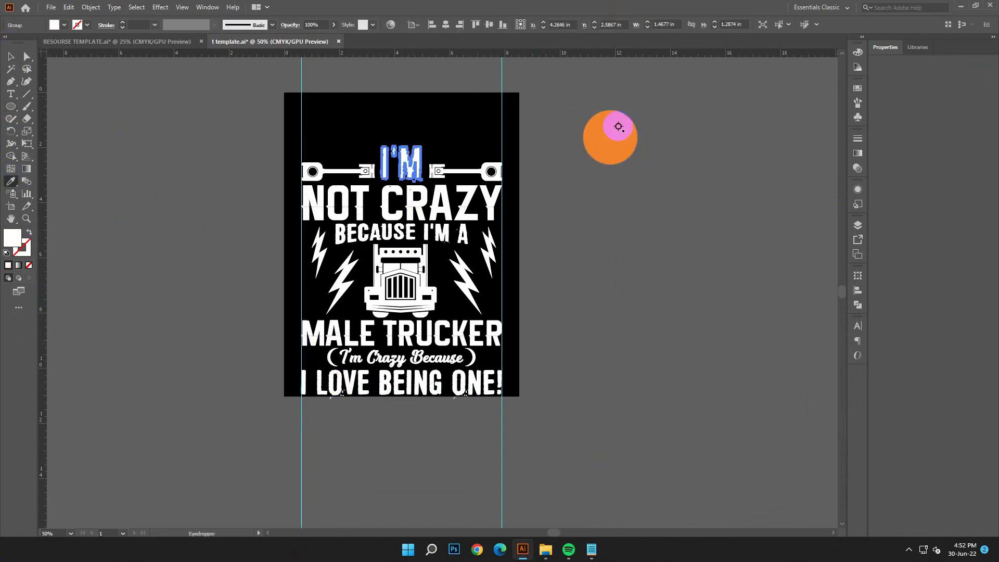
click(619, 126)
click(10, 56)
click(156, 193)
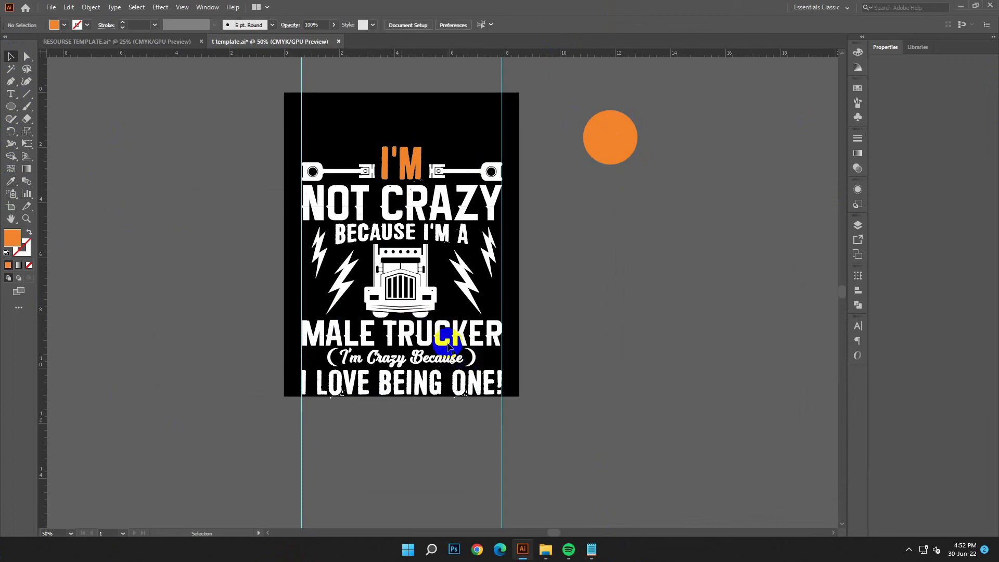
Color the "(I'm Crazy Because)" group orange by sampling the circle with the Eyedropper.
click(441, 357)
key(i)
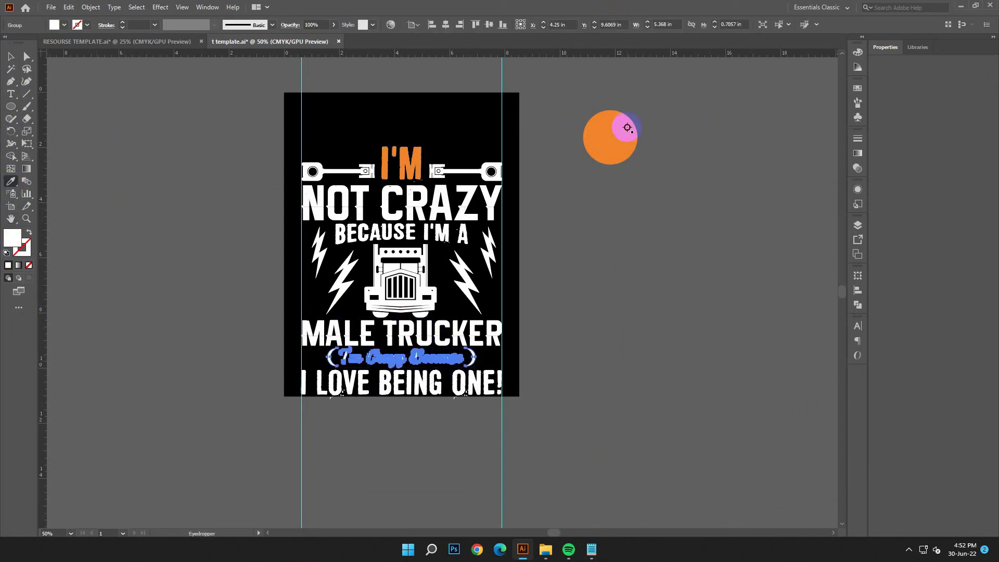
click(628, 128)
click(10, 55)
click(130, 229)
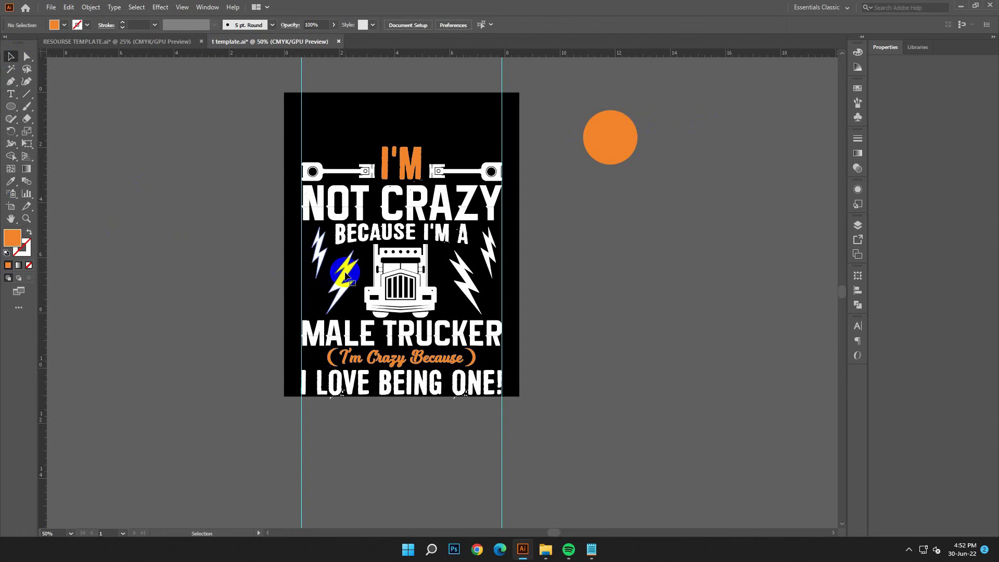
Expand the warped "BECAUSE I'M A" line into plain shapes, including object and fill.
click(448, 229)
click(10, 180)
click(607, 125)
key(v)
click(90, 7)
click(112, 128)
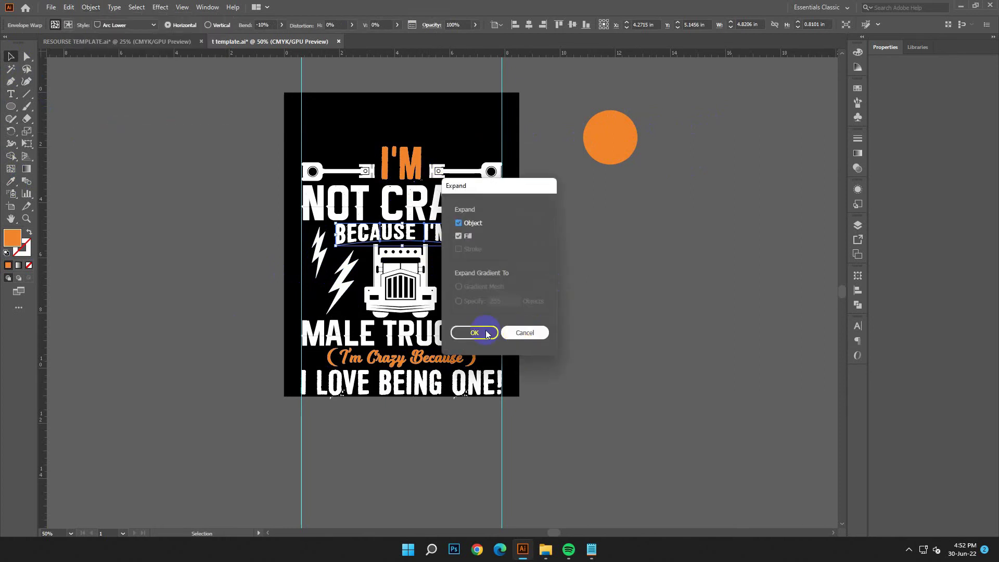
click(487, 333)
Color the expanded "BECAUSE I'M A" orange by sampling the circle with the Eyedropper.
click(10, 183)
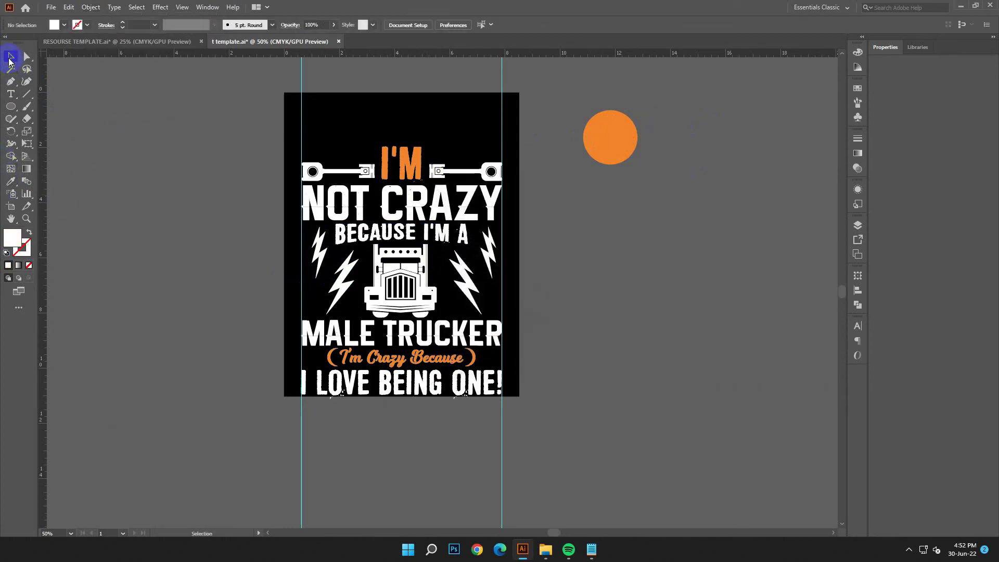
click(399, 232)
key(i)
click(624, 151)
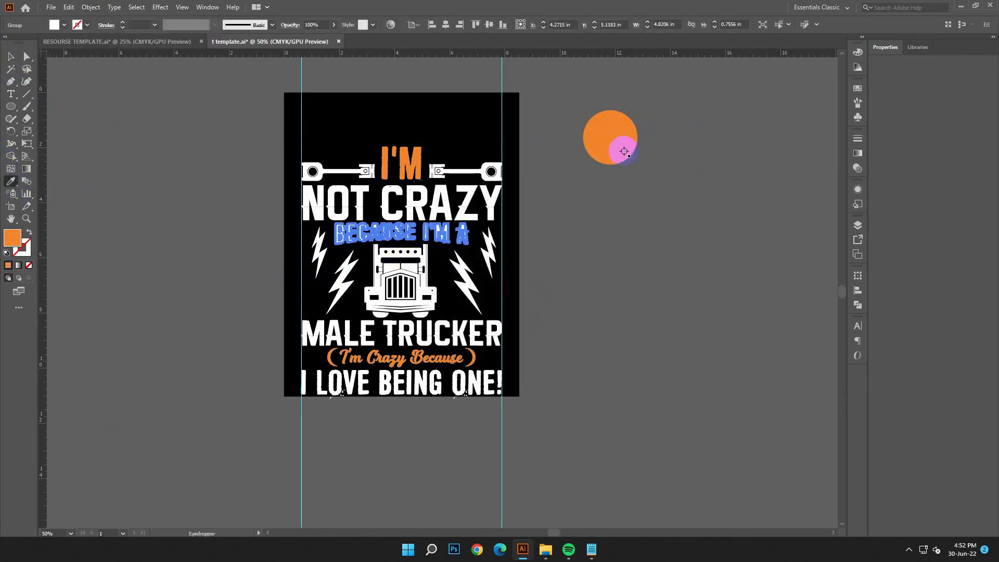
click(11, 56)
click(167, 250)
Color "MALE TRUCKER" orange by sampling the circle with the Eyedropper.
scroll(714, 370, down, 2)
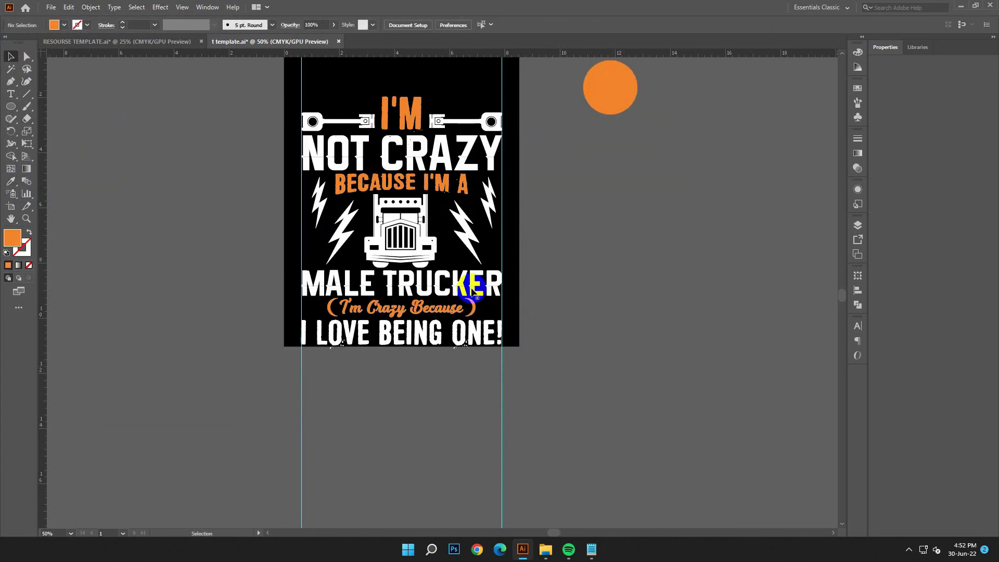
click(471, 289)
key(i)
click(614, 85)
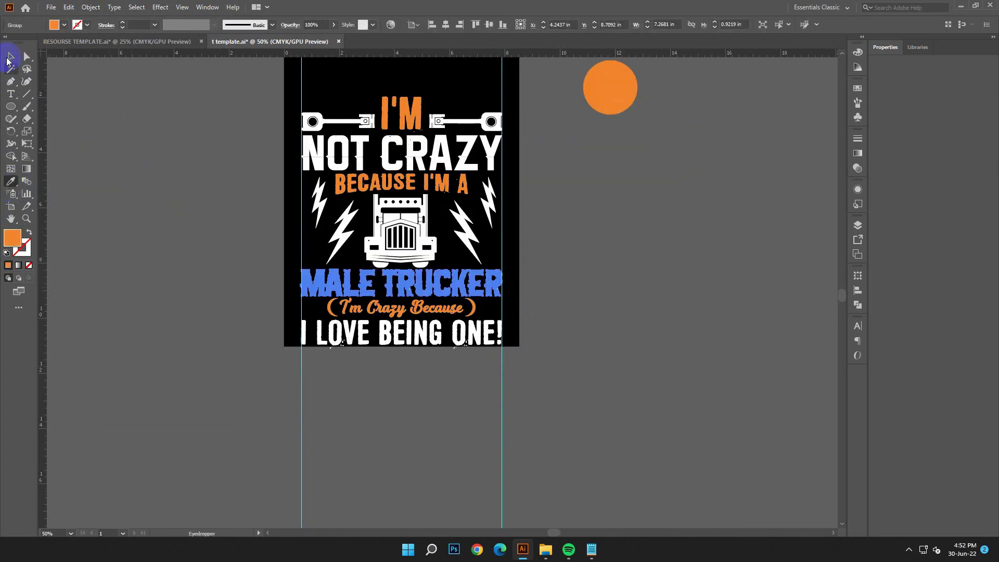
click(9, 57)
click(488, 429)
Color the pair of lightning bolts left of the truck orange by sampling the circle.
scroll(673, 404, up, 1)
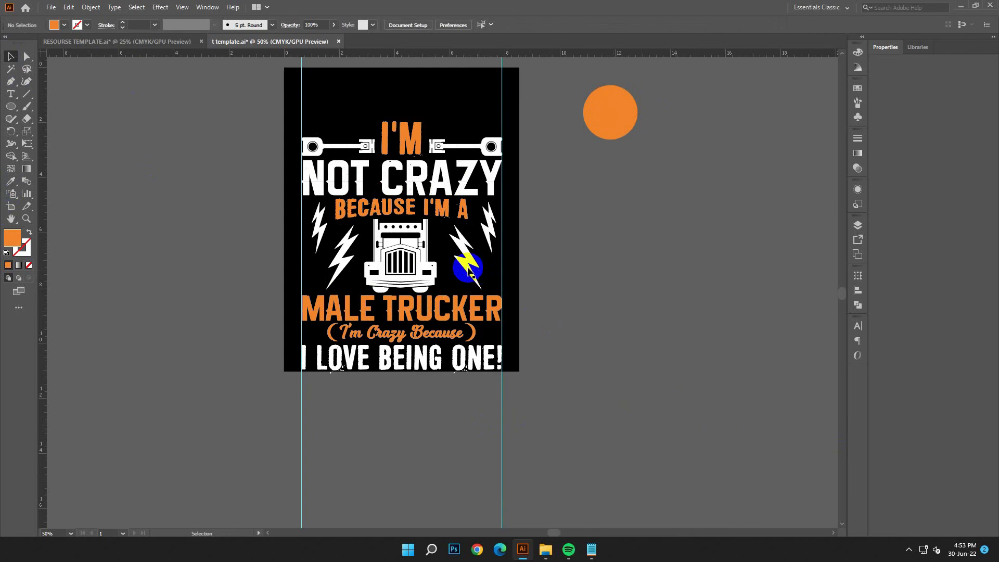
click(316, 237)
key(i)
click(620, 117)
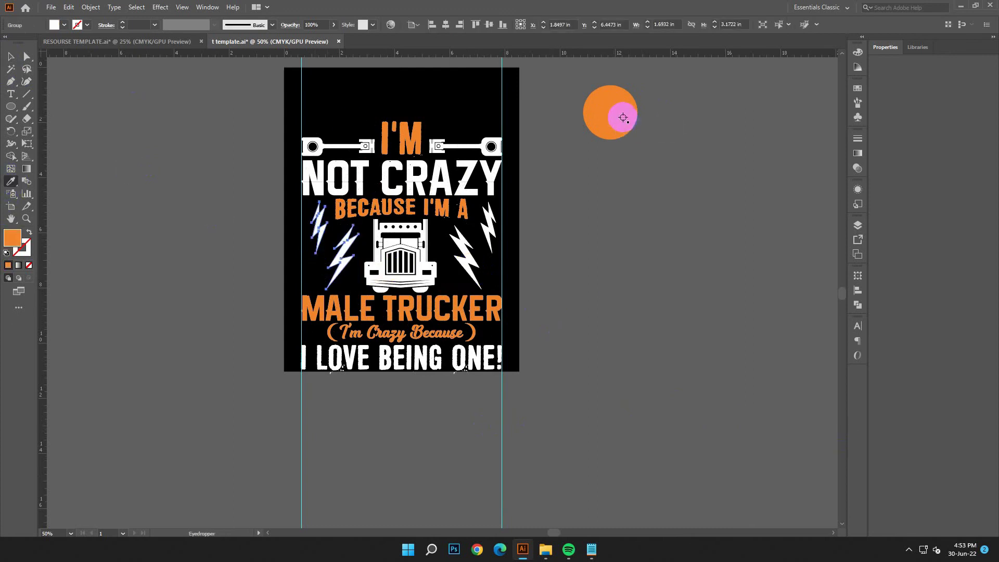
click(11, 56)
click(131, 180)
Color the pair of lightning bolts right of the truck orange by sampling the circle.
click(484, 234)
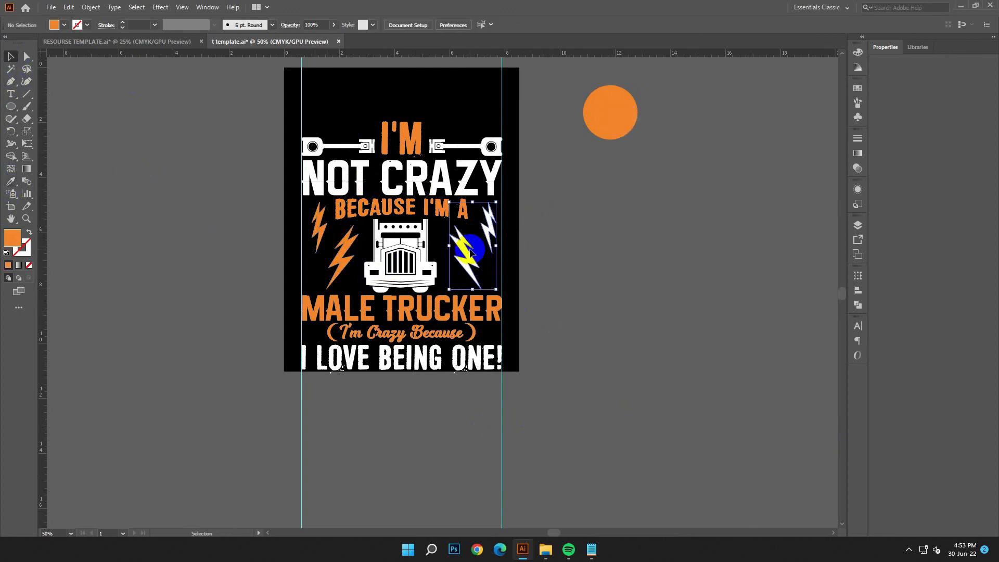
key(i)
click(620, 93)
click(11, 56)
Copy the left lightning bolts and paste the duplicate directly behind the originals.
click(336, 224)
click(69, 7)
click(83, 55)
click(69, 7)
click(127, 94)
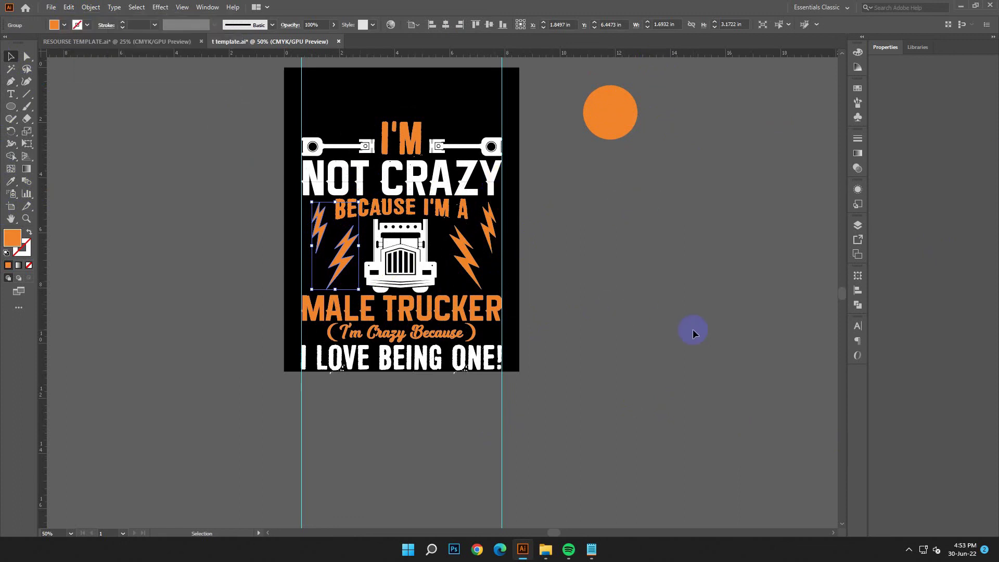
Copy the right lightning bolts and paste the duplicate directly behind the originals.
drag(462, 251, 463, 251)
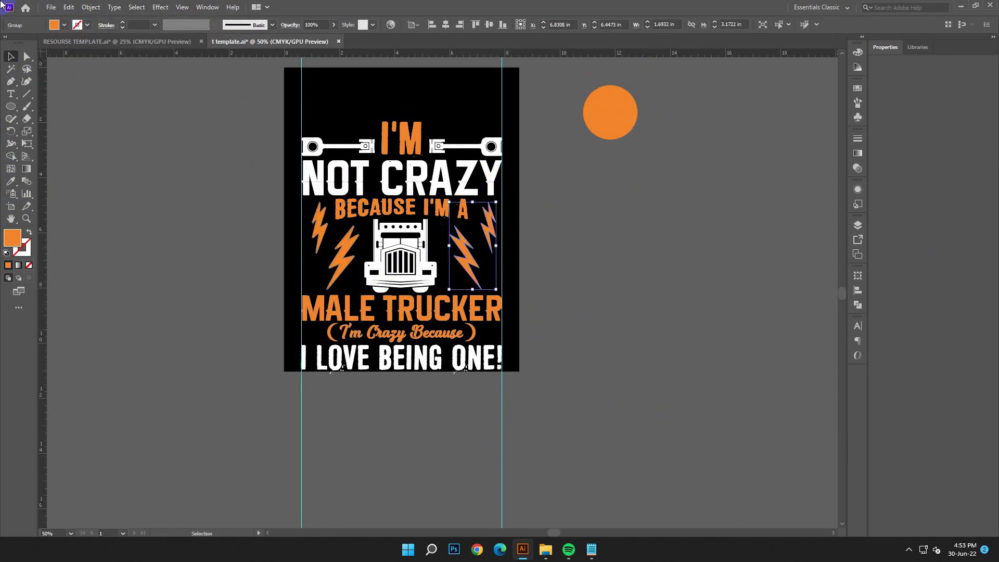
click(69, 7)
click(83, 55)
click(69, 7)
click(99, 94)
Nudge the duplicate behind the right lightning bolts slightly down and left, and color it white as an offset shadow.
key(Down)
key(Down)
key(ctrl+plus)
key(ctrl+plus)
key(ctrl+plus)
click(11, 182)
click(105, 116)
key(v)
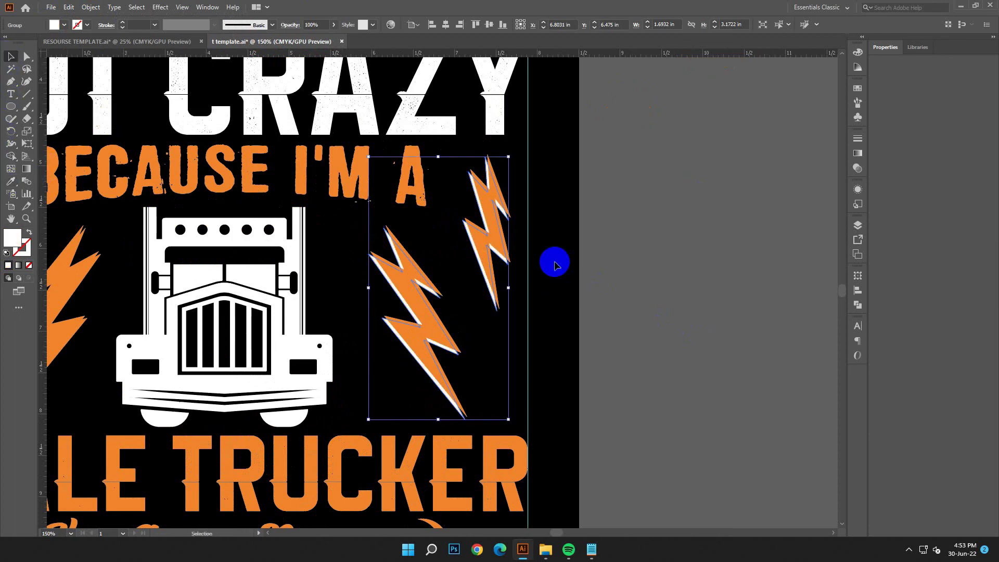
Color the duplicate behind the left lightning bolts white by sampling the truck with the Eyedropper.
click(765, 284)
drag(460, 364, 698, 298)
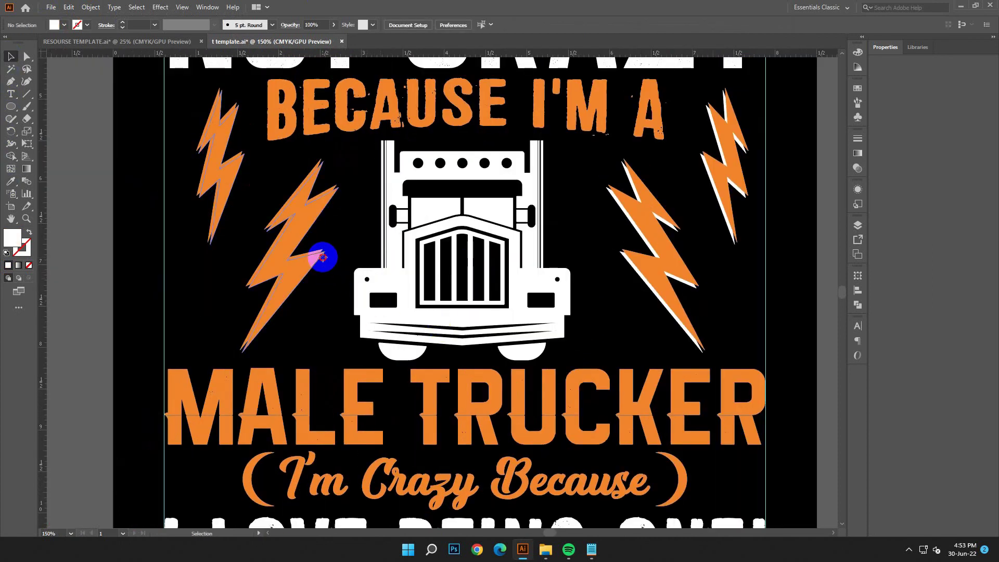
click(322, 257)
key(i)
click(522, 210)
click(11, 57)
click(89, 209)
Select the complete design on the artboard and expand all its objects, then deselect it.
key(ctrl+minus)
key(ctrl+minus)
key(ctrl+minus)
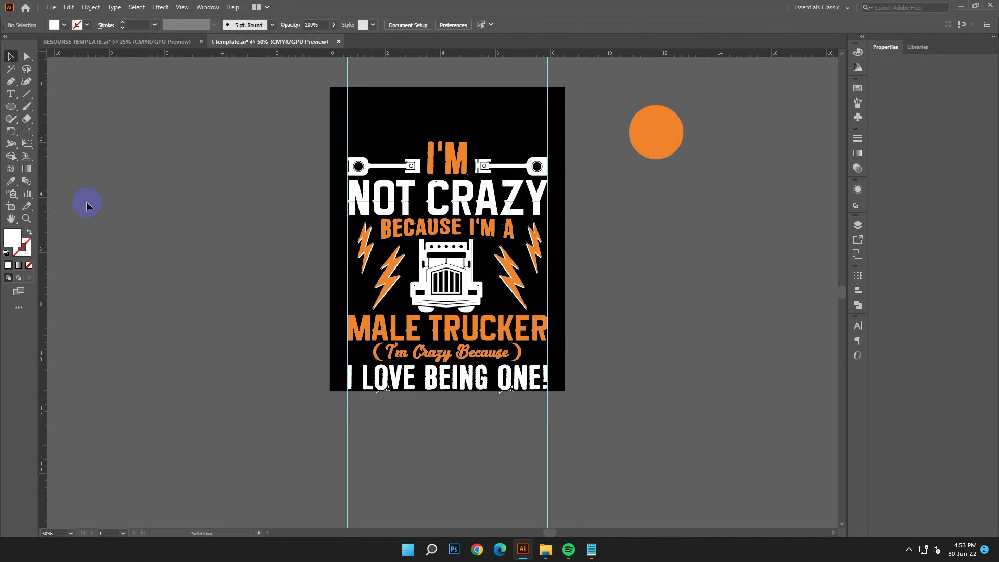
drag(329, 134, 571, 397)
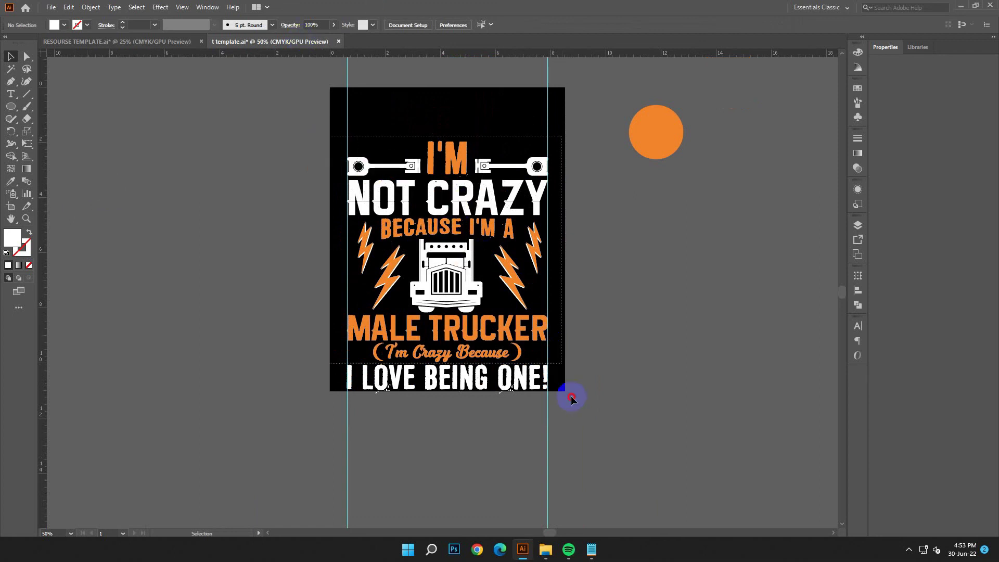
click(90, 7)
click(151, 130)
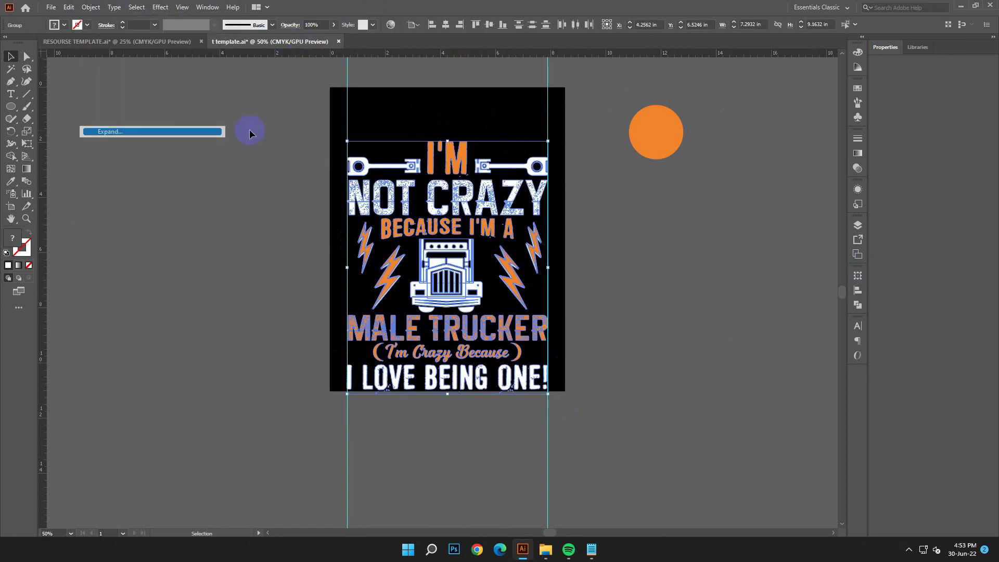
click(90, 7)
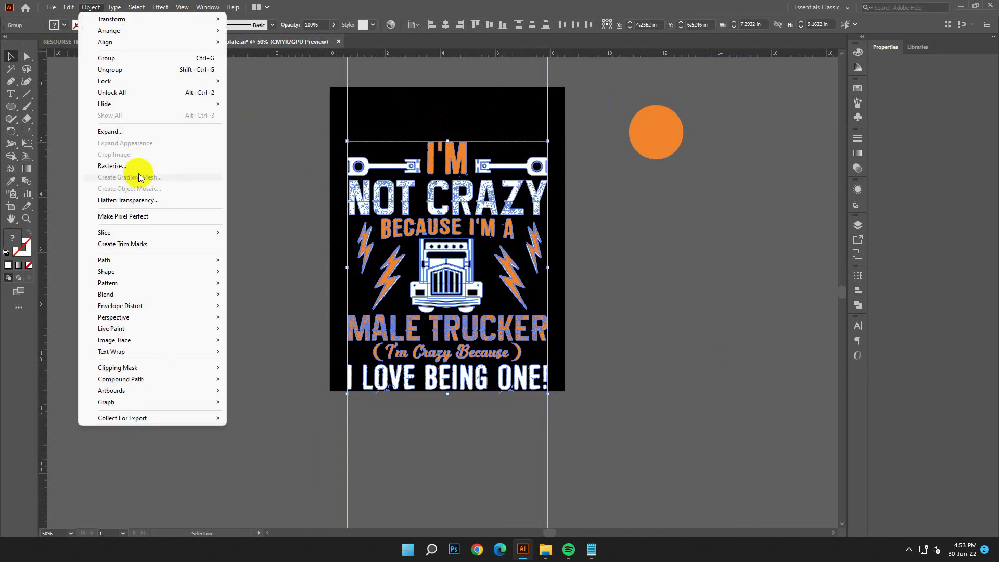
click(133, 129)
key(v)
click(599, 292)
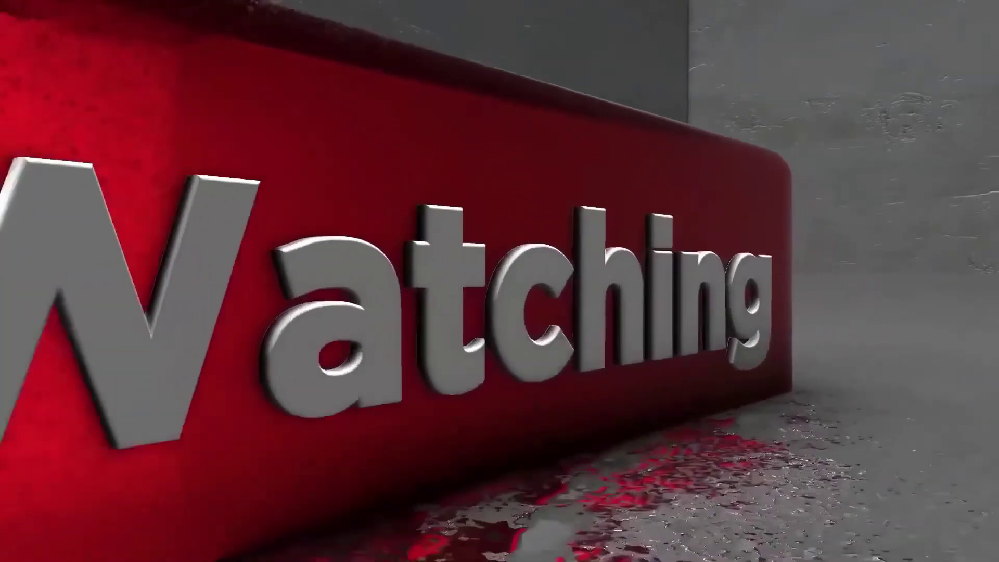